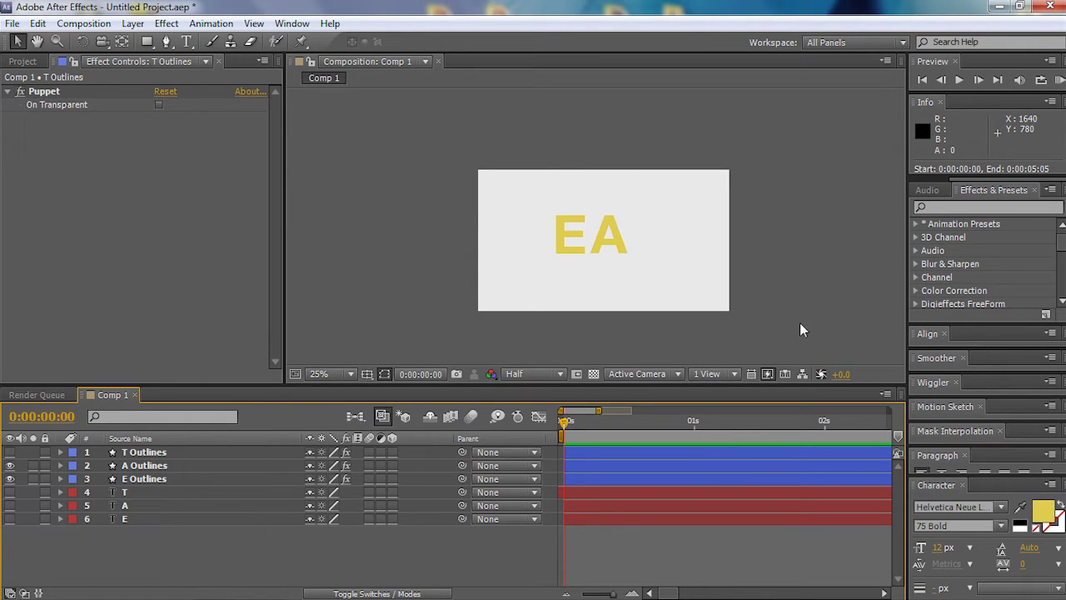
Preview the letter animation in Comp 1 and return to the start of the timeline.
key(space)
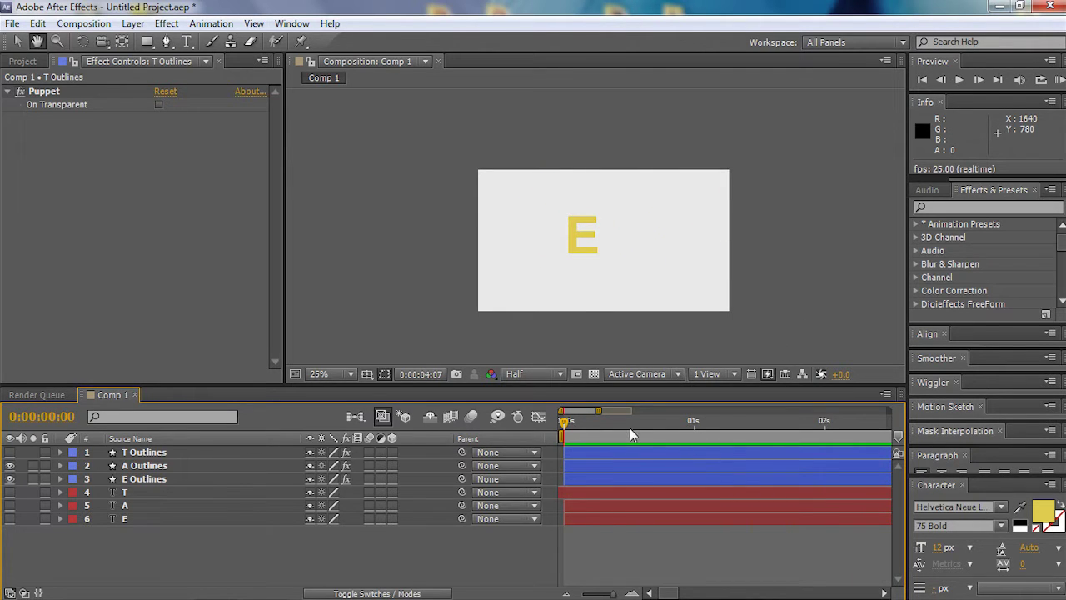
key(space)
drag(631, 428, 472, 433)
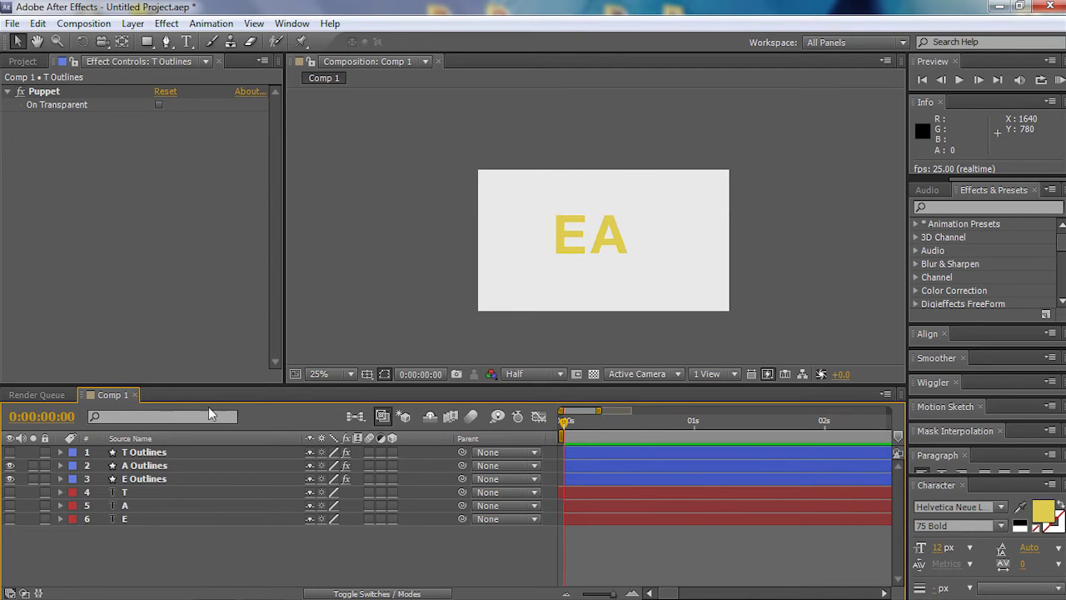
Create a new composition named Comp 2 with the HDV/HDTV 720 25 preset and a 25-second duration.
click(39, 395)
click(104, 25)
click(103, 39)
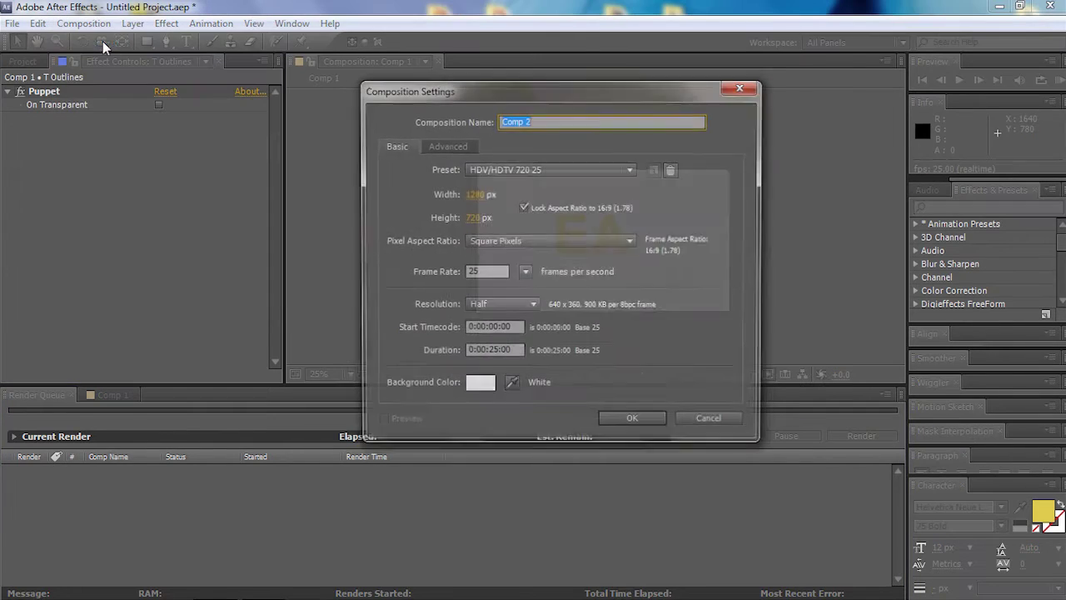
click(635, 419)
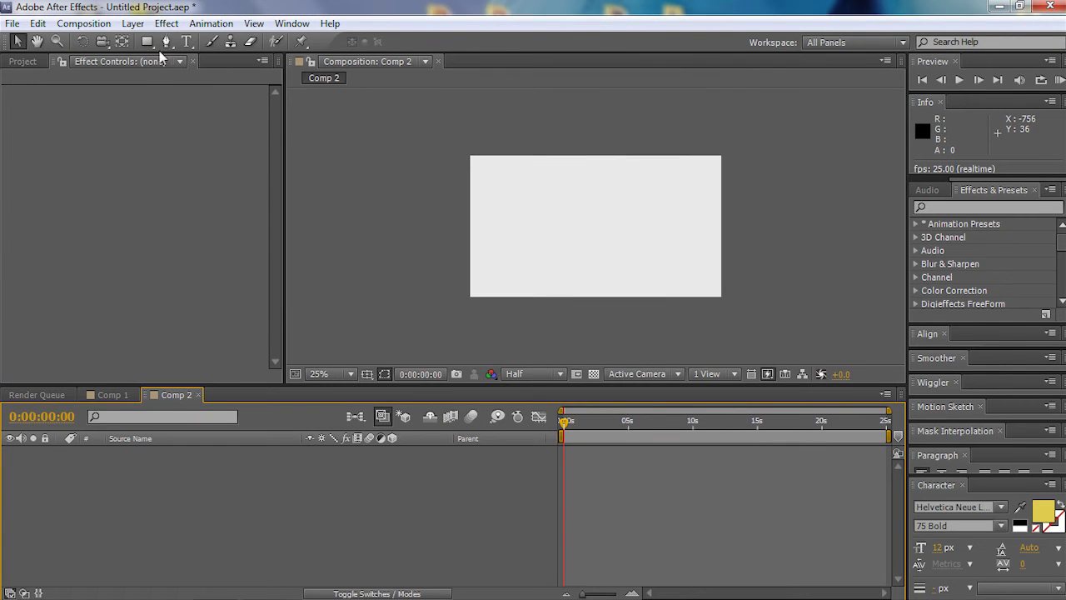
Add a text layer with the letter "E" and enlarge it near the middle of the composition.
click(187, 42)
click(537, 227)
text(E)
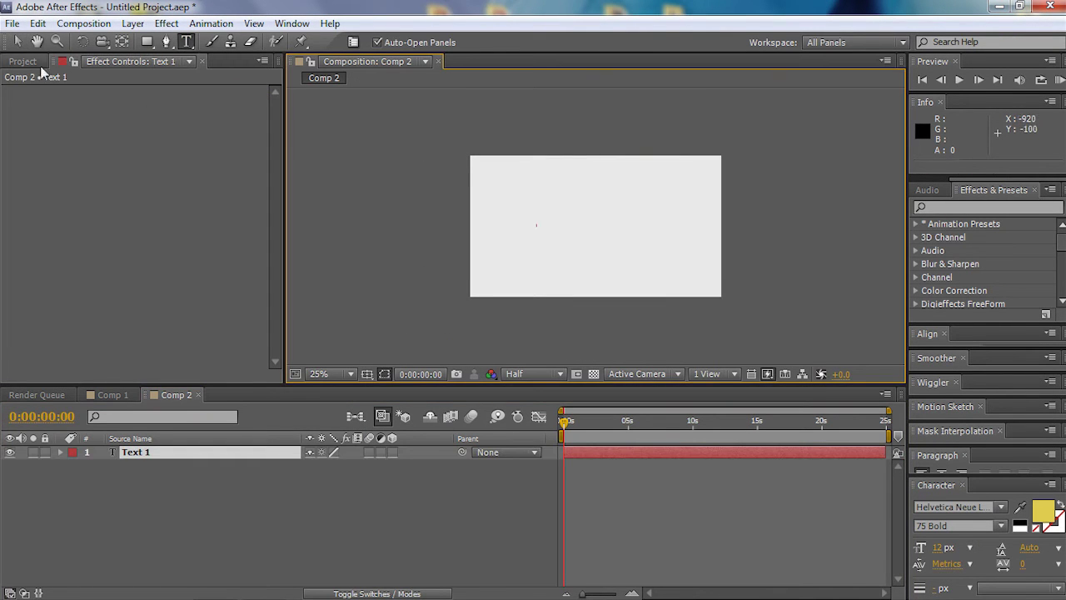
click(17, 42)
drag(564, 200, 609, 221)
Set the E text layer's anchor point to 4.0, -5.0 near the letter's middle and enlarge the letter slightly.
click(125, 451)
key(a)
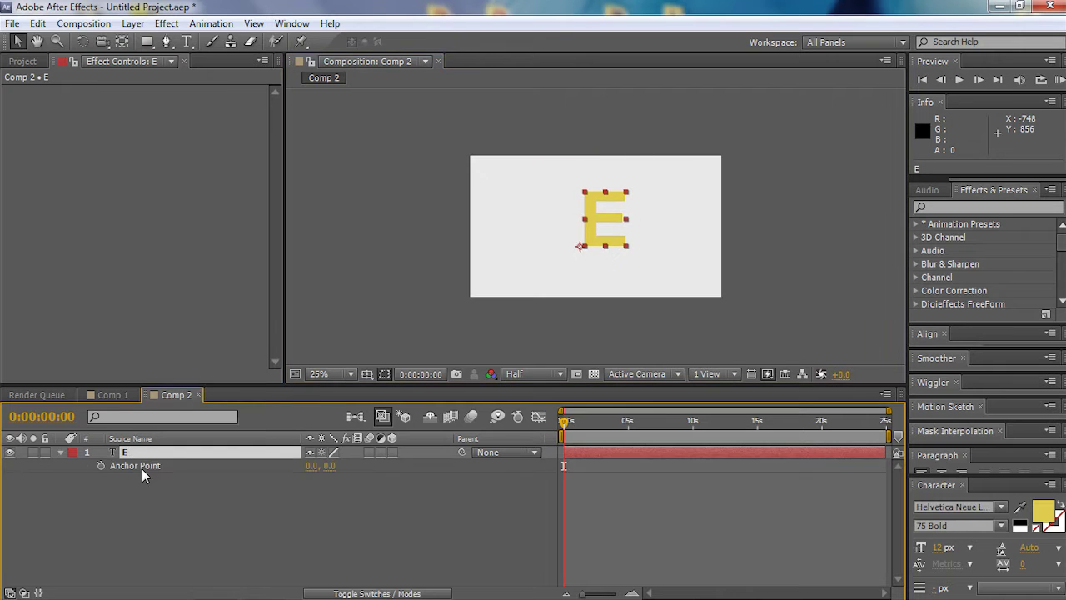
click(141, 467)
mouse_move(311, 466)
mouse_down()
mouse_move(323, 468)
mouse_move(307, 466)
mouse_up()
drag(306, 466, 312, 467)
drag(573, 252, 593, 237)
scroll(593, 238, up, 1)
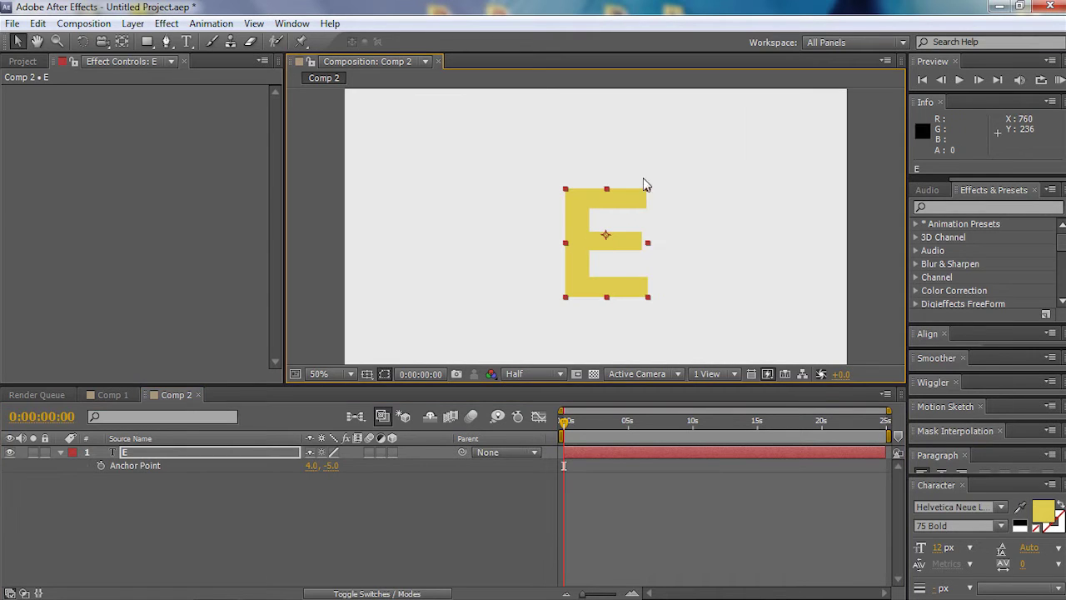
mouse_move(647, 190)
mouse_down()
mouse_move(677, 156)
mouse_move(652, 190)
mouse_up()
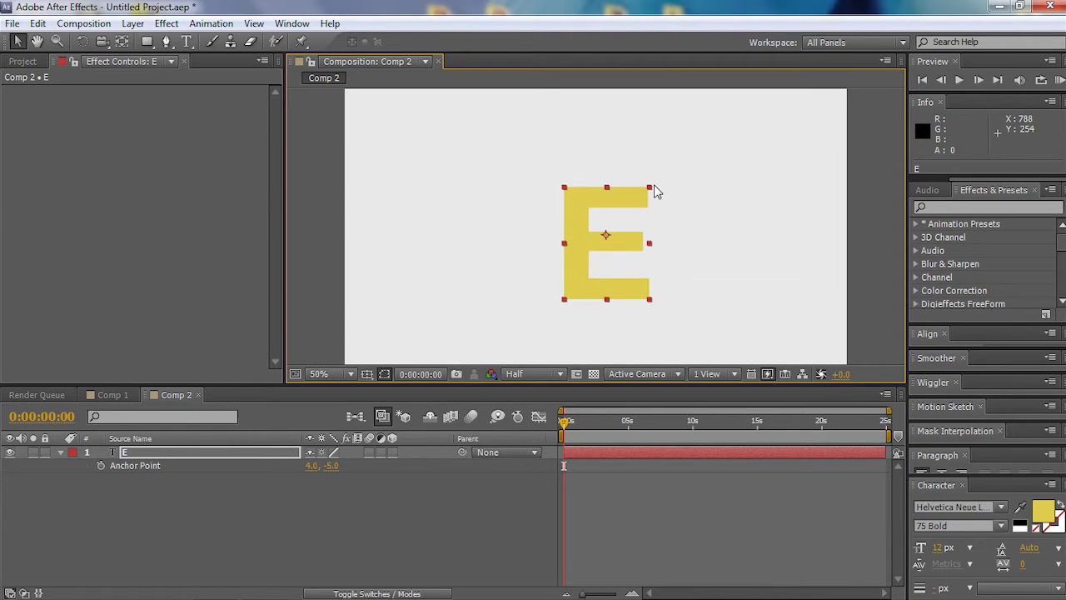
Try rotating the E text layer and undo the rotation.
key(q)
key(r)
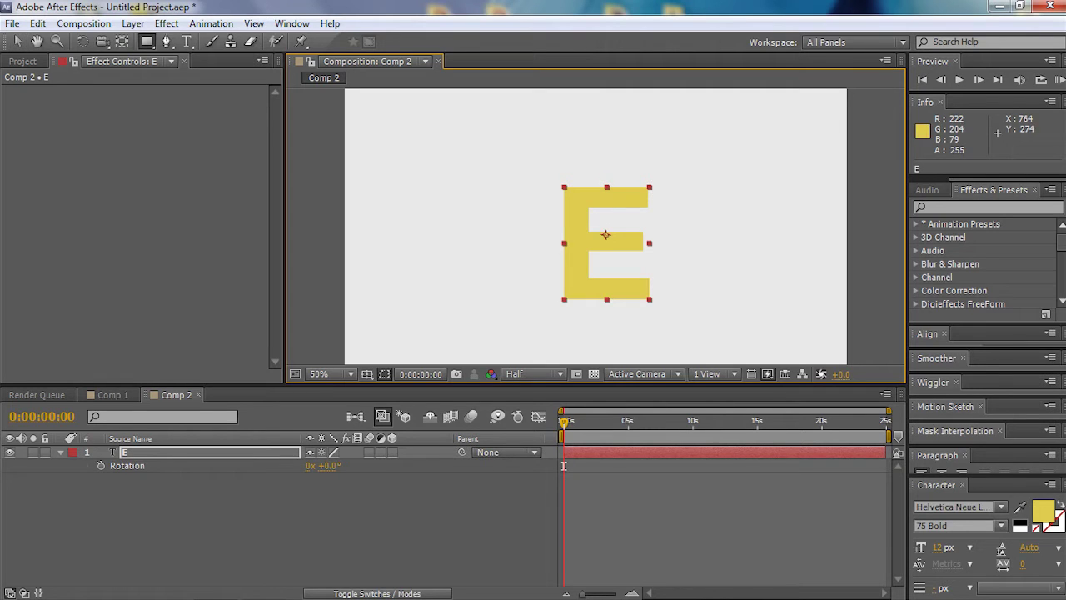
drag(329, 466, 260, 465)
key(ctrl+z)
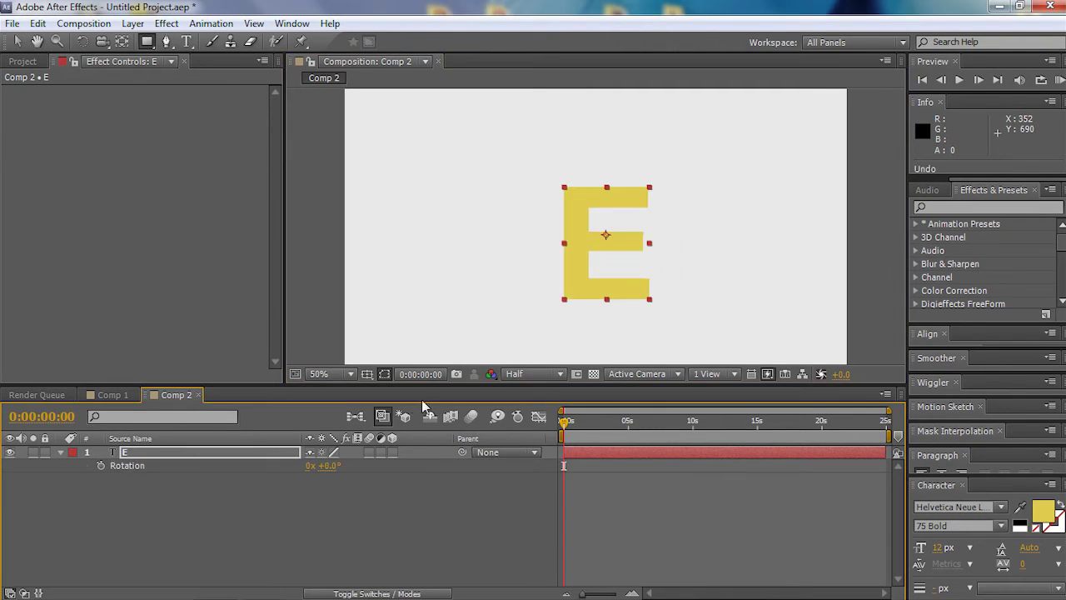
Expand the E text layer's properties and examine its Text animation options.
click(60, 453)
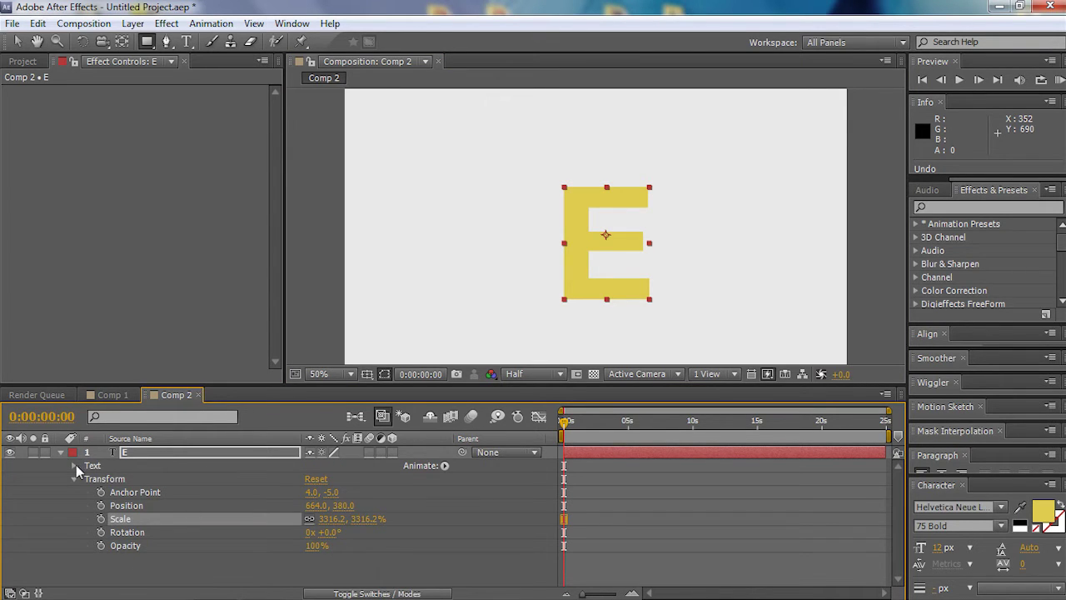
click(74, 466)
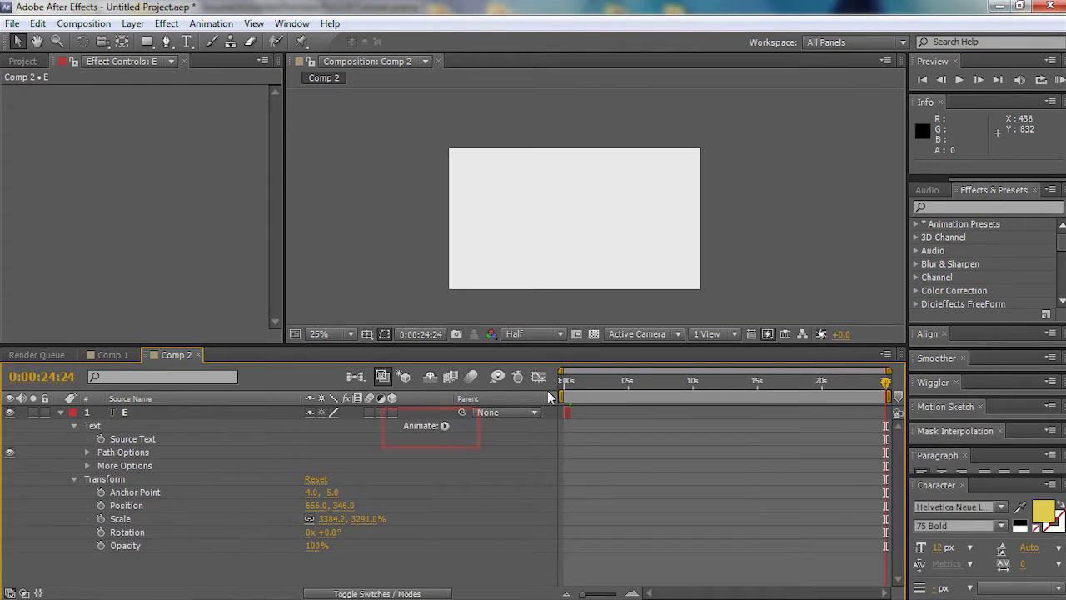
key(Home)
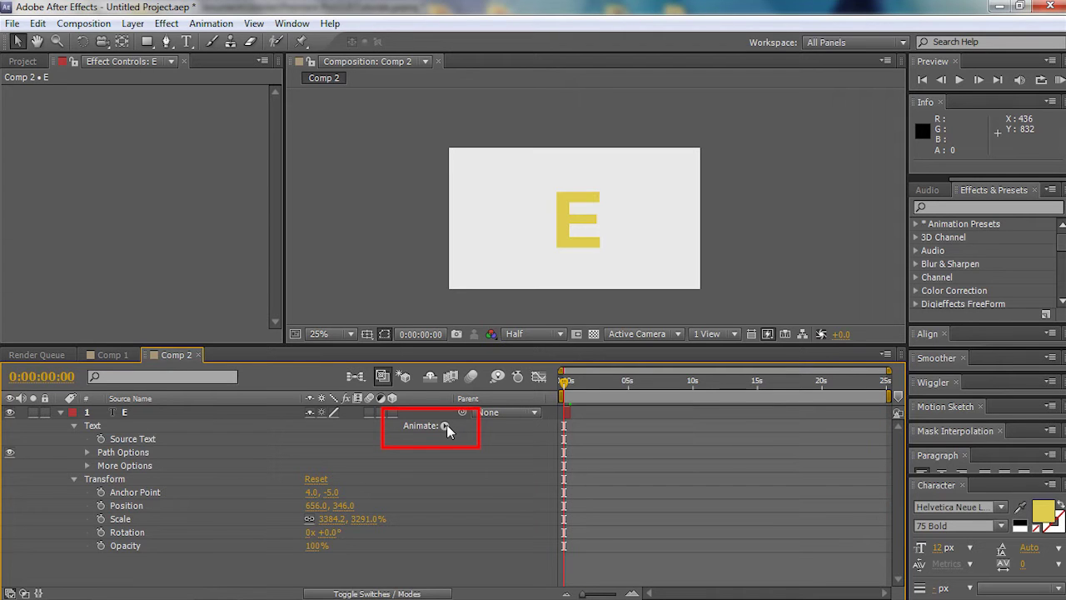
click(445, 425)
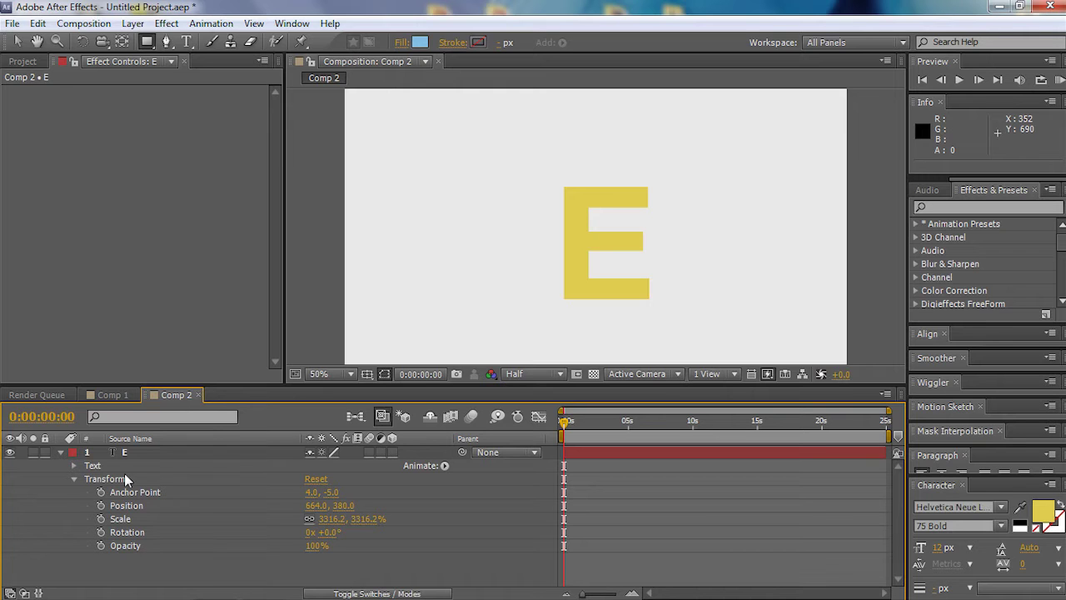
Create shapes from the E text layer and collapse the original text layer's properties.
click(124, 475)
right_click(589, 238)
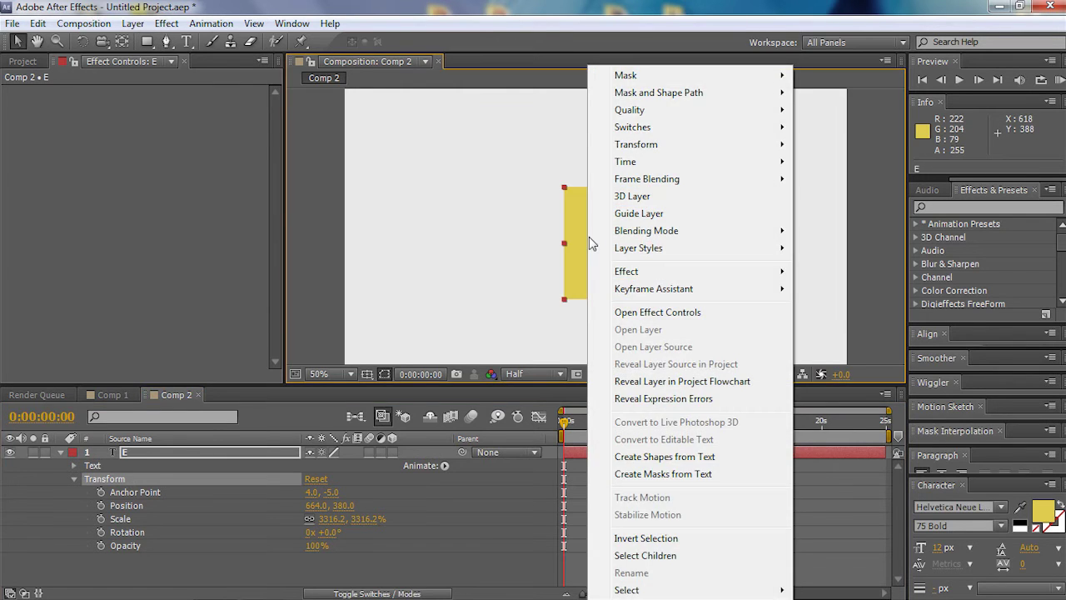
click(651, 459)
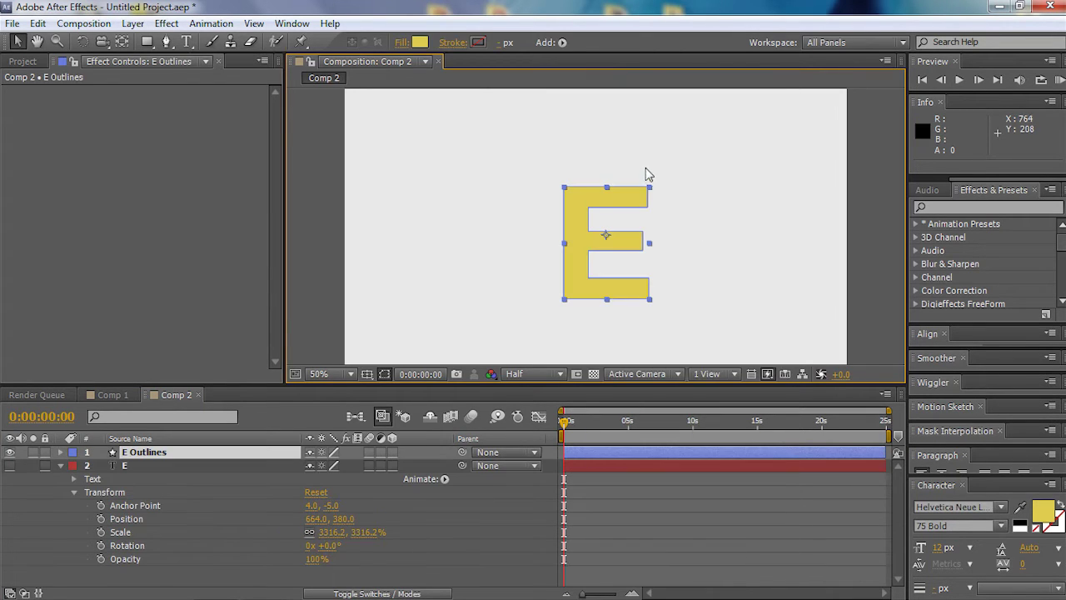
click(60, 464)
Show the E text layer in place of E Outlines, try moving the letter, and undo the move.
click(10, 451)
click(10, 452)
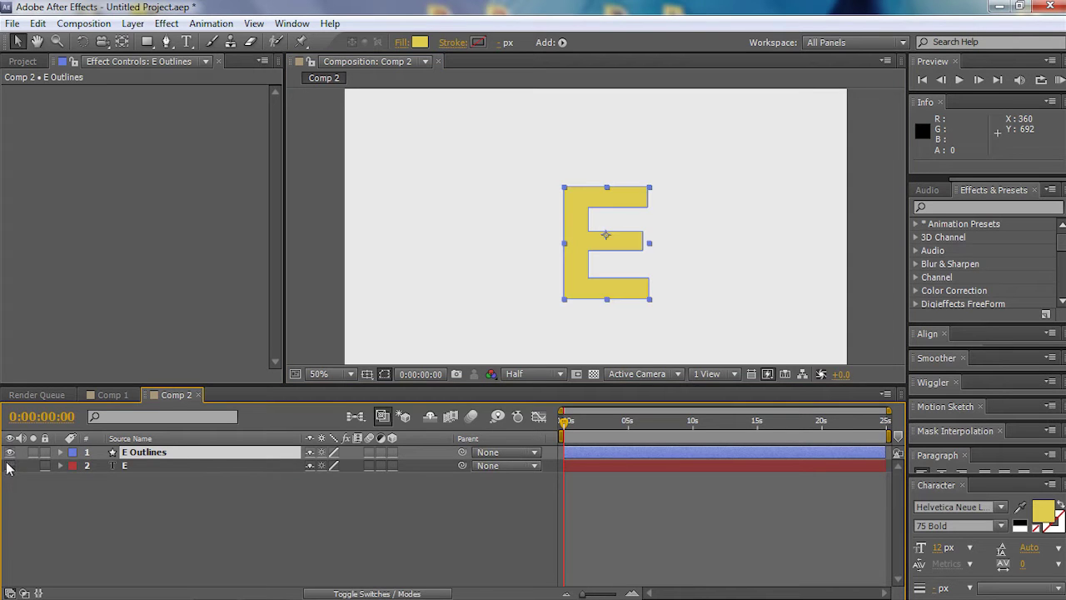
click(10, 452)
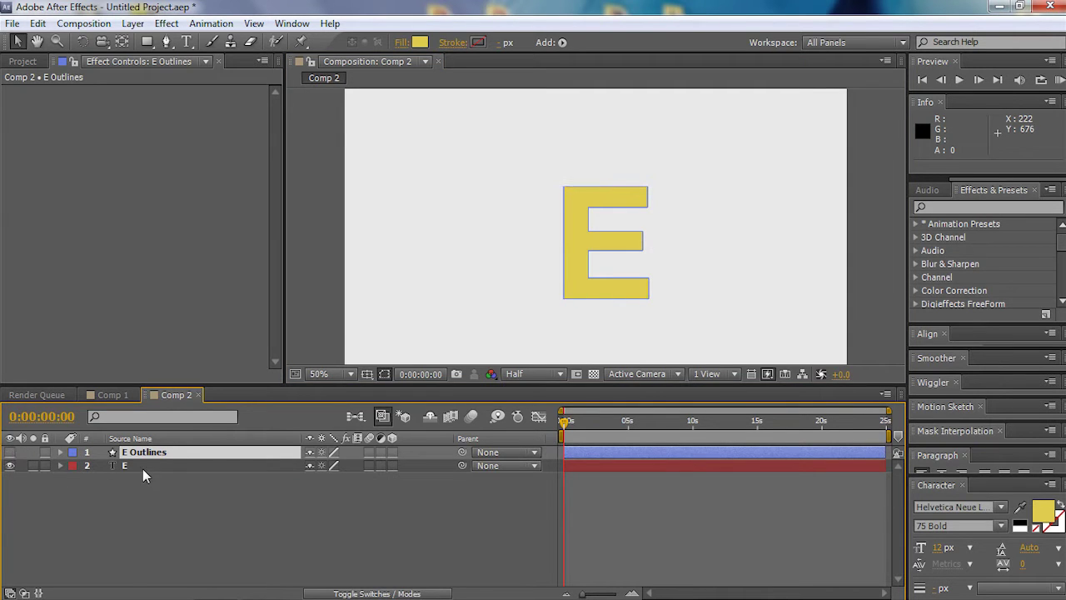
click(142, 468)
mouse_move(633, 244)
mouse_down()
mouse_move(598, 206)
mouse_move(651, 246)
mouse_up()
key(Return)
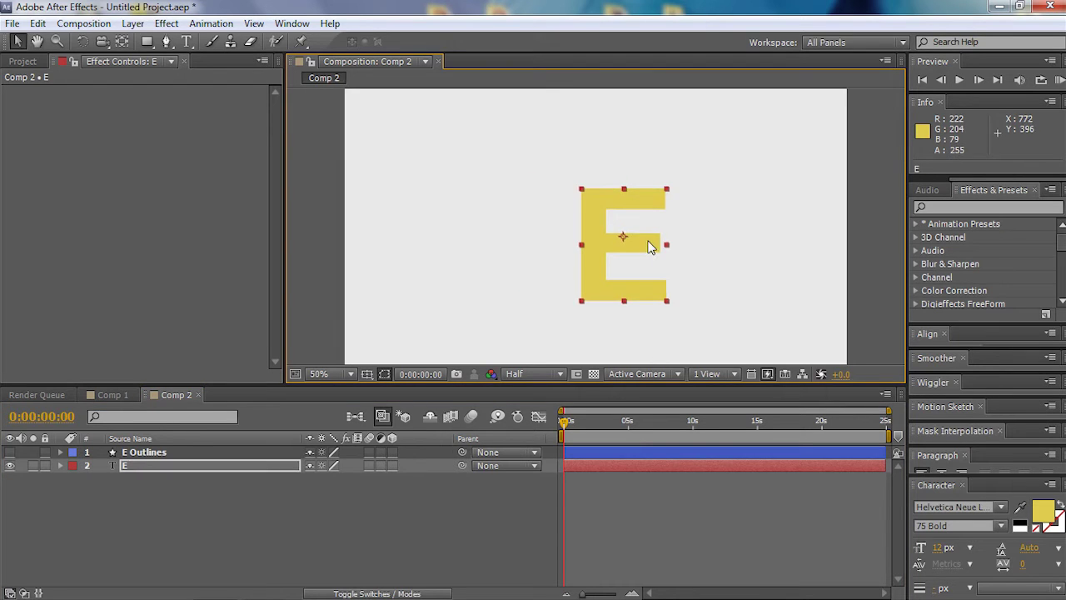
key(ctrl+z)
Try adding the letter "a" after the E in the text layer and delete it again.
double_click(623, 241)
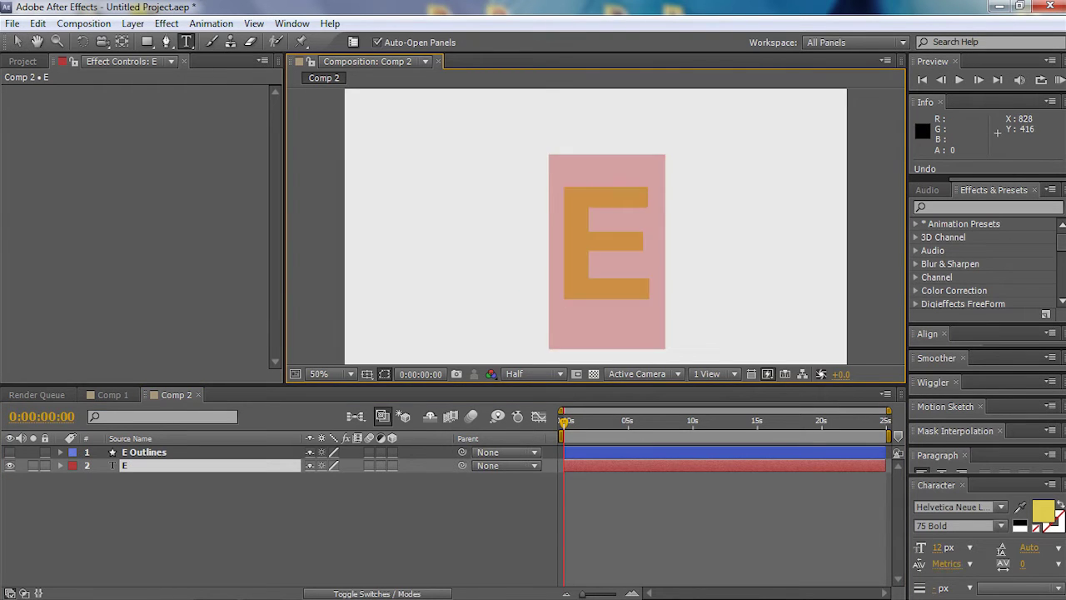
key(Right)
text(a)
key(shift+Left)
key(BackSpace)
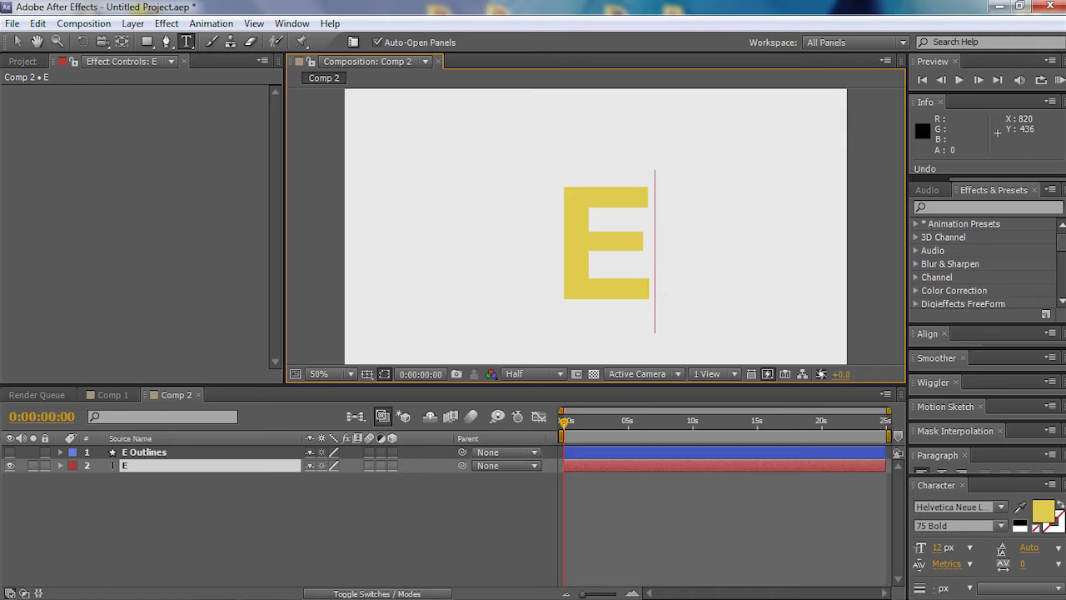
Show E Outlines in place of the E text layer and return the playhead to 0:00:00:00.
click(123, 453)
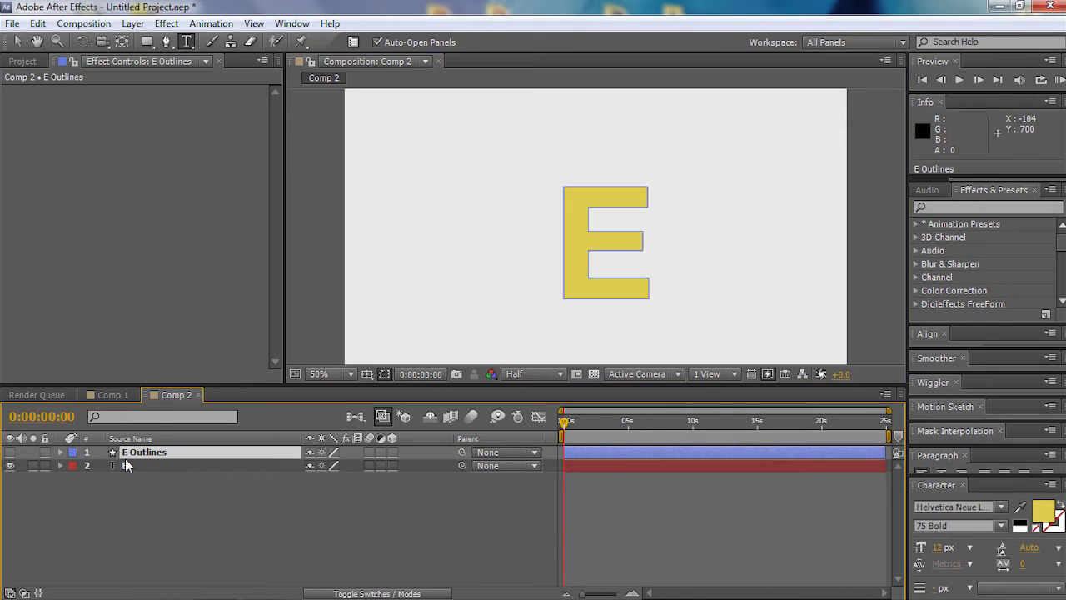
click(10, 451)
click(10, 465)
click(586, 424)
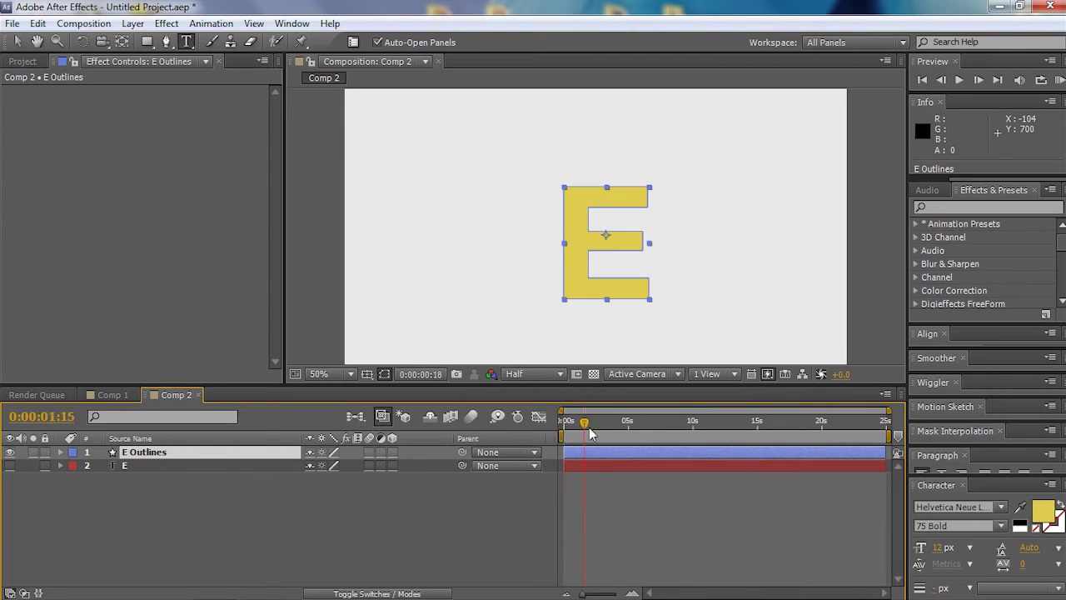
mouse_move(589, 433)
mouse_down()
mouse_move(712, 429)
mouse_move(553, 445)
mouse_up()
key(v)
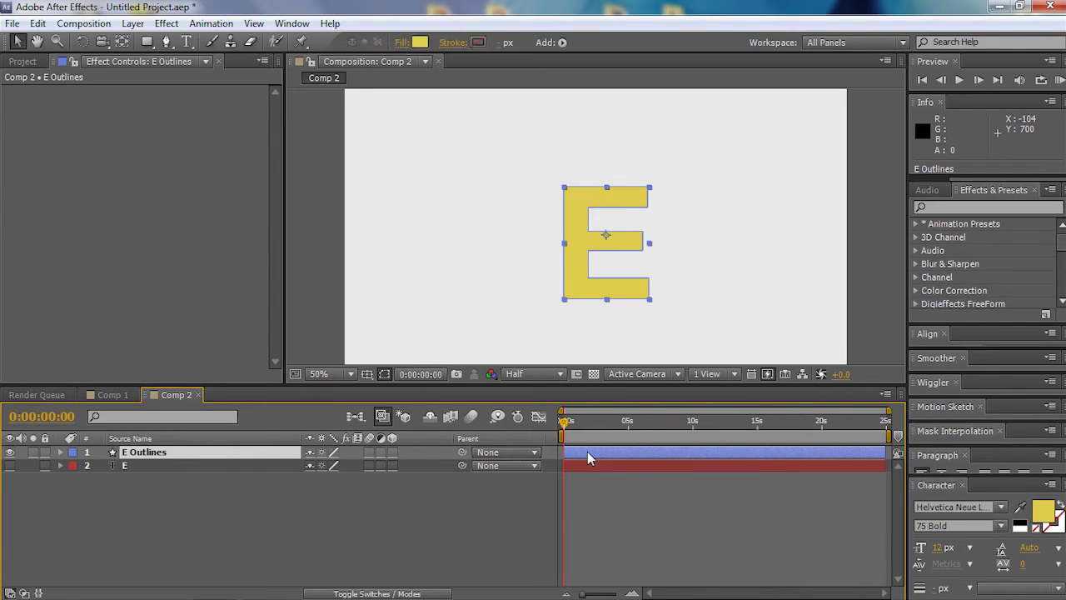
Expand the E Outlines and E text layers to compare the property groups each one offers.
click(60, 453)
click(102, 465)
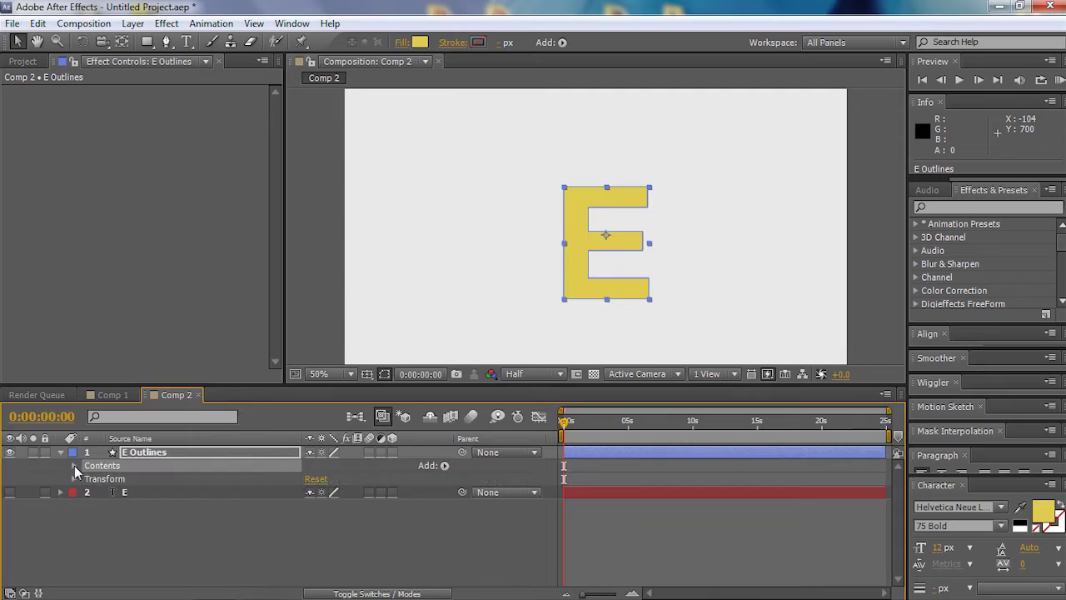
click(75, 465)
click(113, 479)
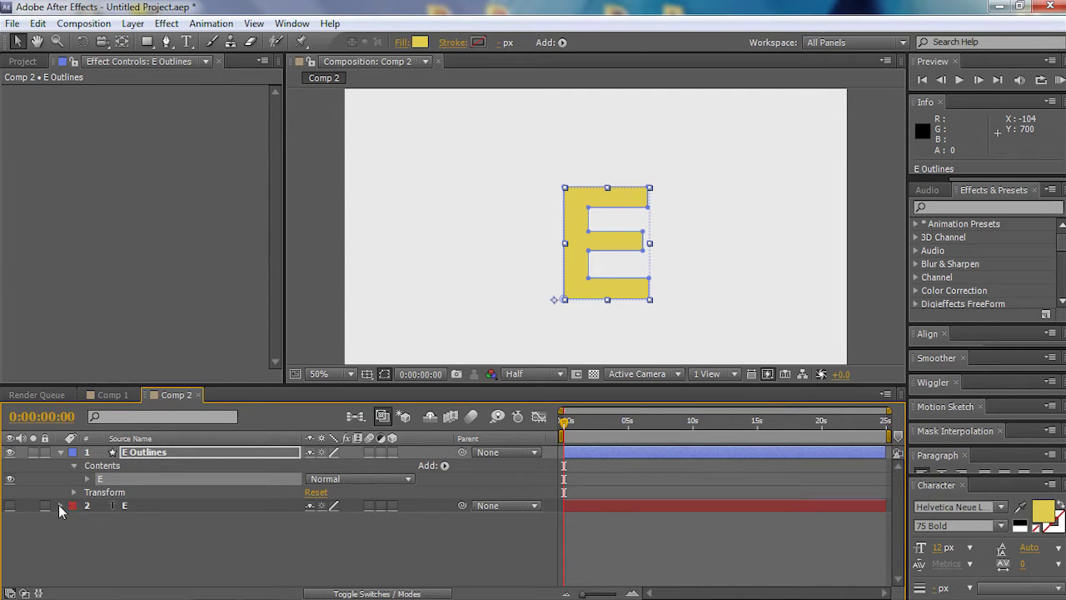
click(61, 505)
click(134, 513)
scroll(135, 513, up, 1)
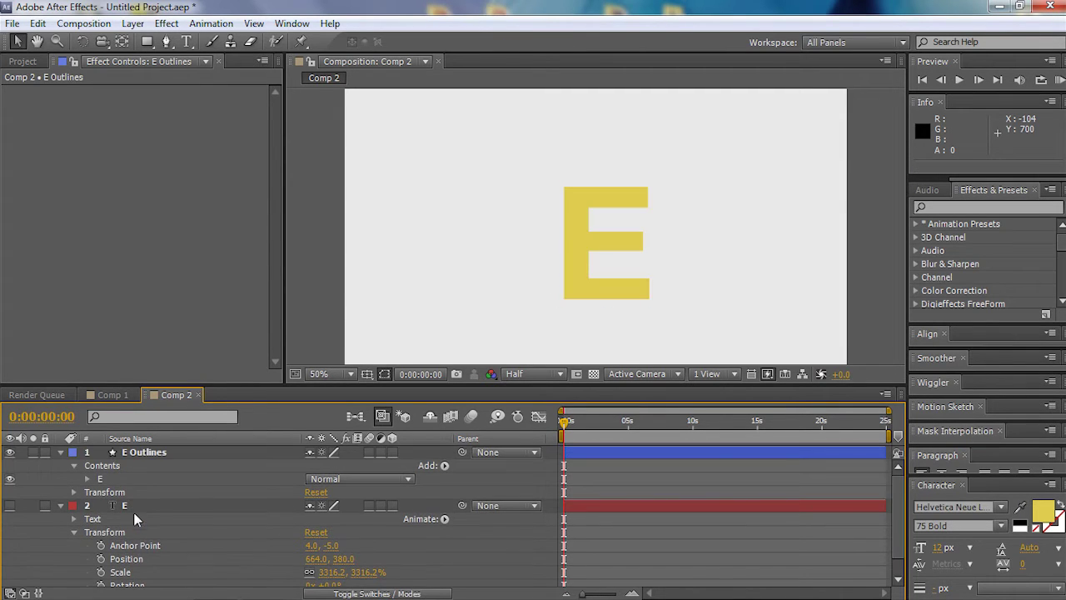
click(74, 532)
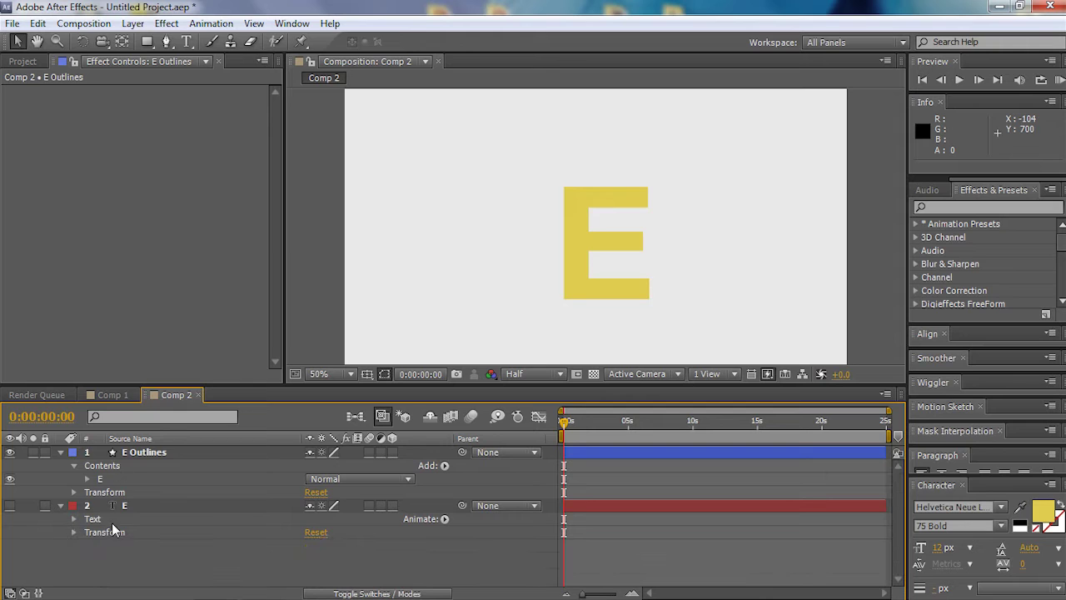
Try stretching a corner point of the E outline's bottom arm to the right and undo it.
click(100, 479)
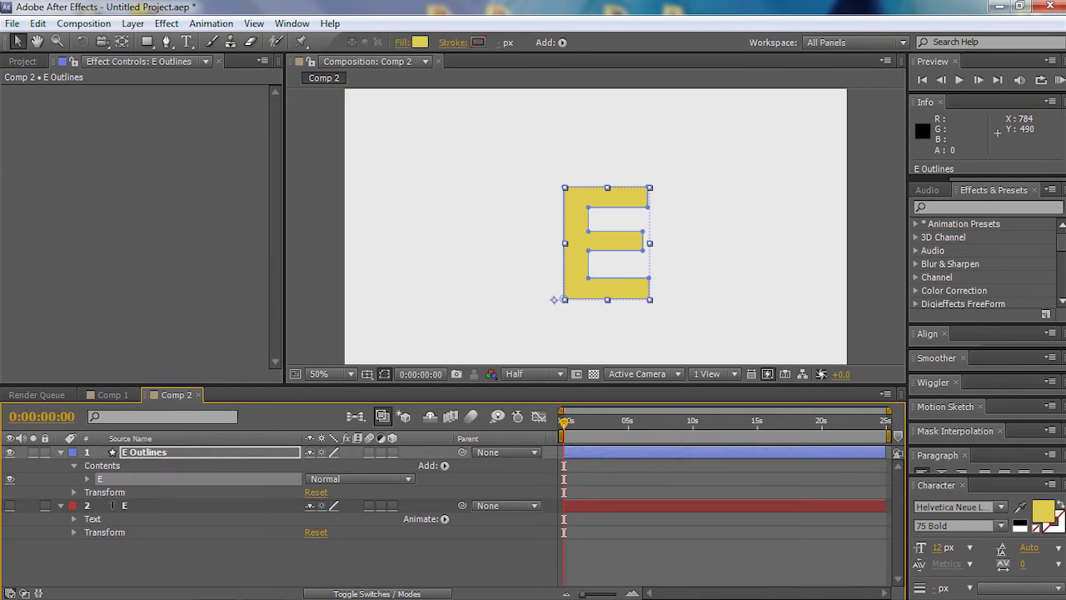
click(648, 278)
drag(649, 277, 738, 277)
key(ctrl+z)
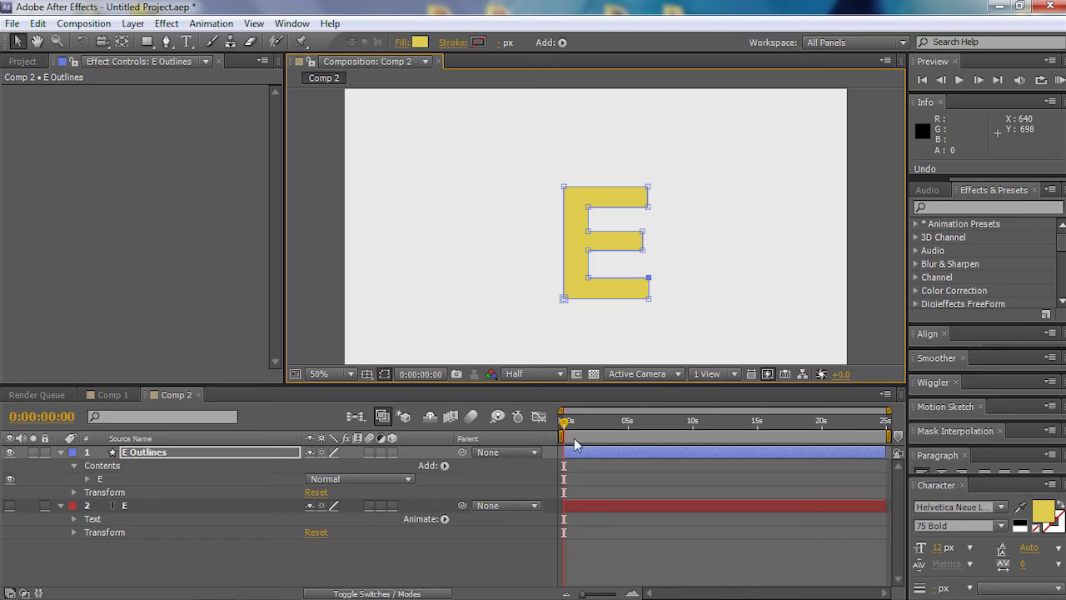
Reveal the E shape's Path property in E Outlines and set its first keyframe at 0:00:00:00.
click(88, 479)
click(101, 491)
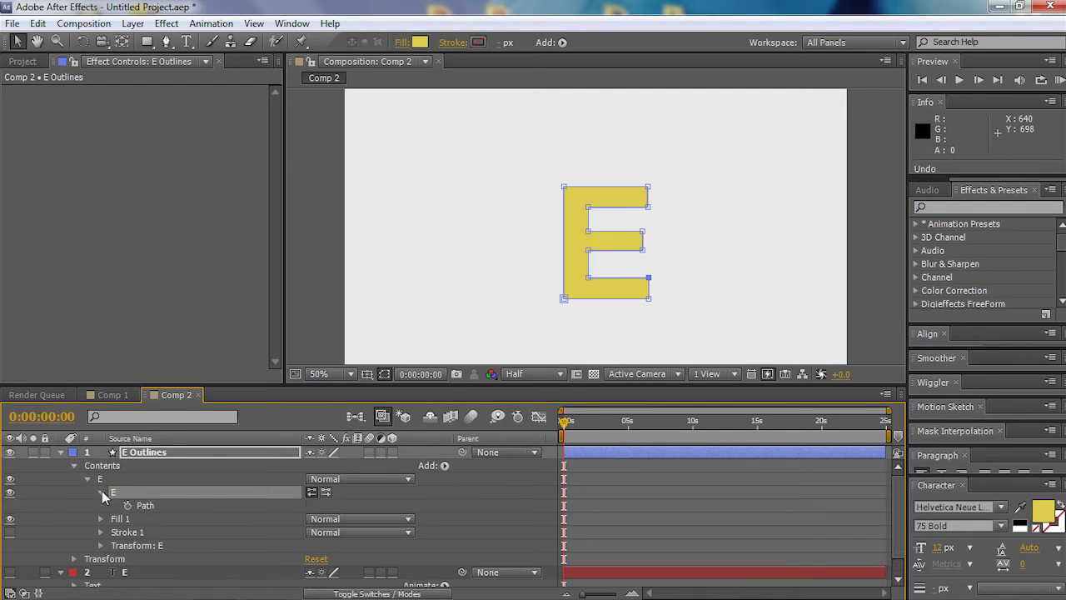
click(130, 505)
At 0:00:00:18, stretch the end of the E outline's bottom arm past the composition's right edge.
click(575, 427)
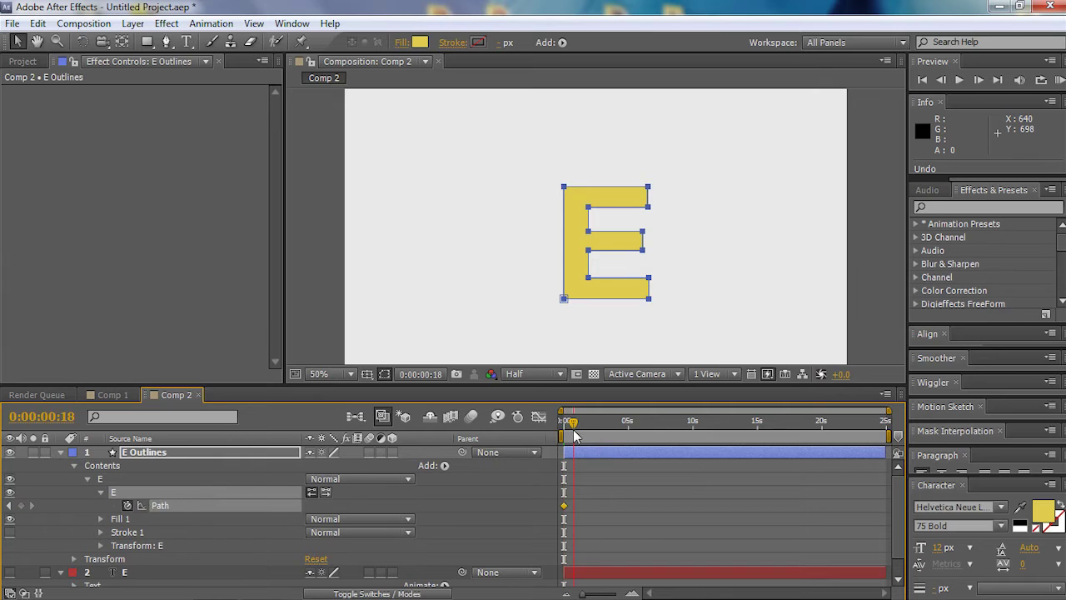
drag(649, 278, 869, 299)
key(ctrl+z)
Preview the E outline's path animation from the start of the composition.
drag(573, 426, 542, 424)
key(space)
key(space)
click(672, 349)
key(space)
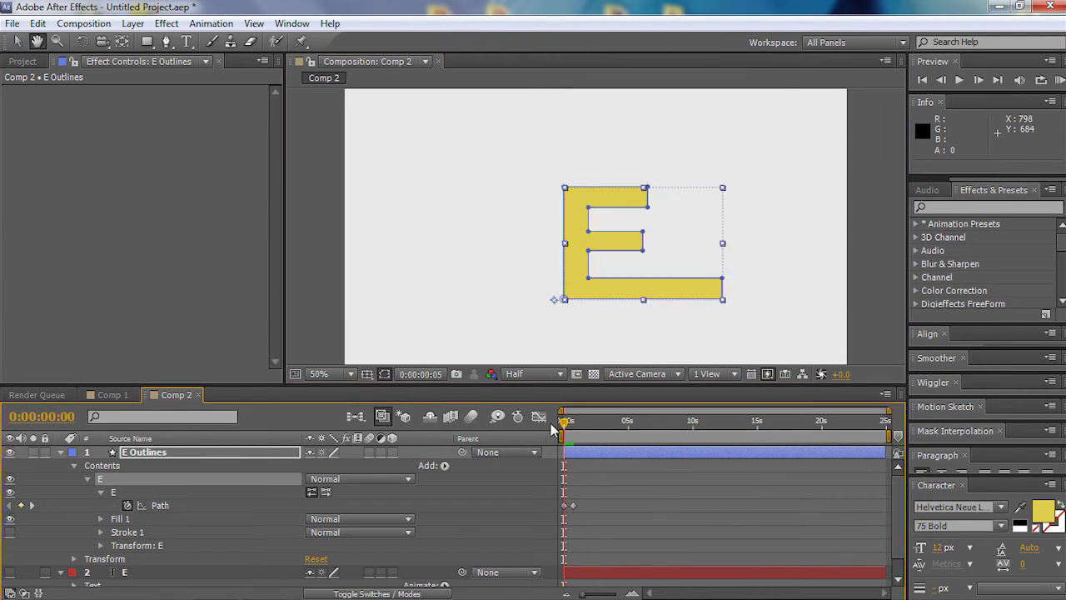
At 0:00:00:18, stretch the E's middle arm past the composition's right edge and shorten its top arm to a stub.
drag(630, 223, 867, 232)
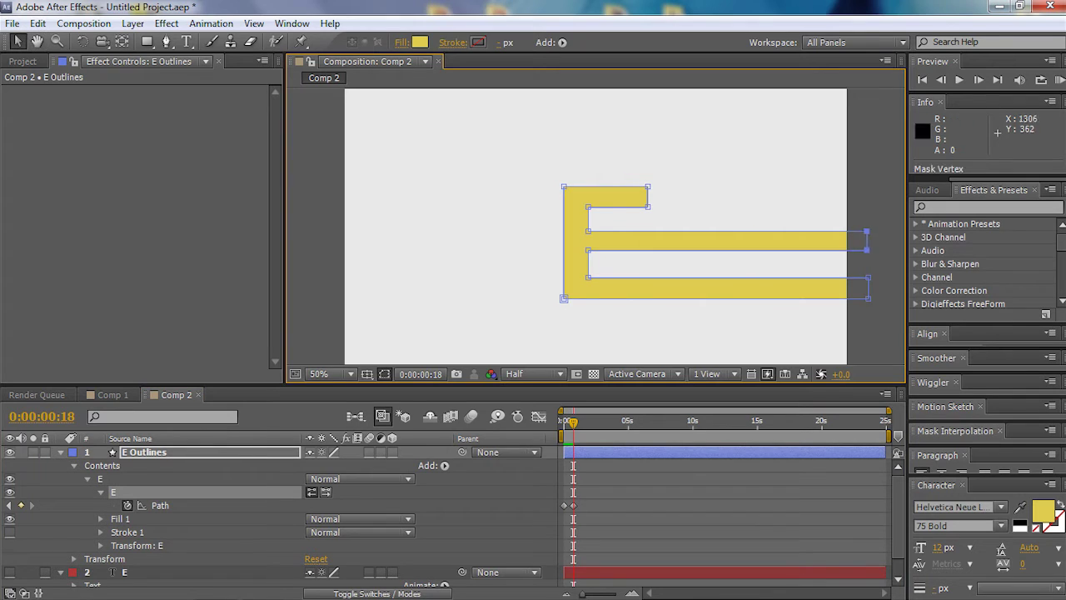
drag(662, 179, 594, 197)
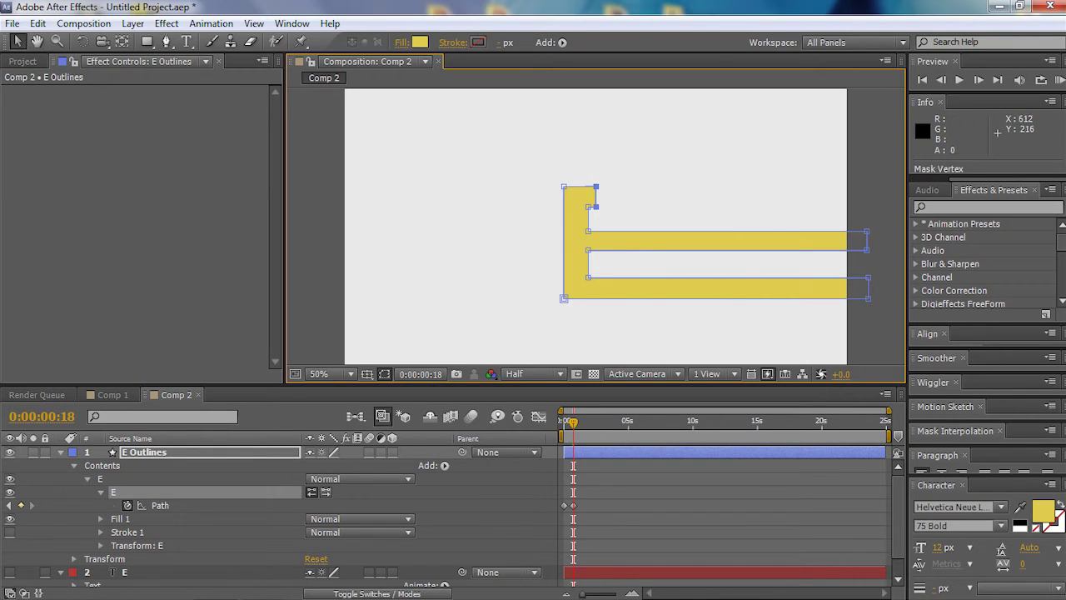
At 0:00:01:10, bring the E's top arm flush with the stem, stretch the stem's top past the composition's top edge and preview it.
click(582, 422)
click(597, 186)
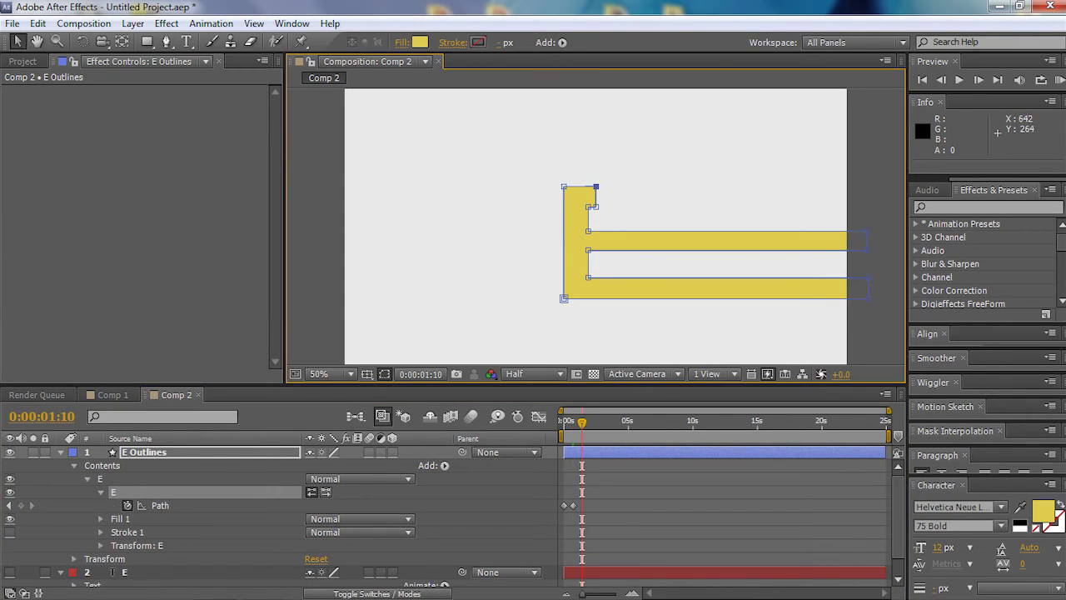
shift+click(596, 207)
drag(597, 208, 589, 206)
drag(555, 174, 597, 196)
drag(585, 188, 582, 35)
scroll(587, 166, down, 3)
scroll(596, 221, up, 1)
click(642, 316)
click(640, 326)
key(KP_0)
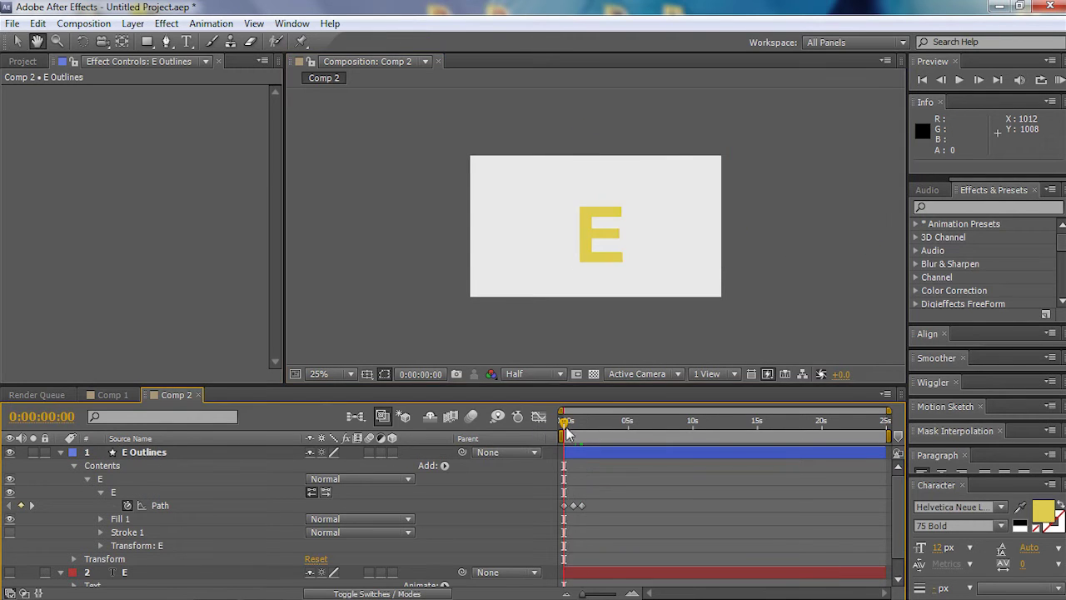
At 0:00:00:18, bring the E's top arm flush with the stem and preview the path animation from the start.
click(573, 504)
key(period)
drag(604, 178, 592, 216)
drag(595, 207, 588, 206)
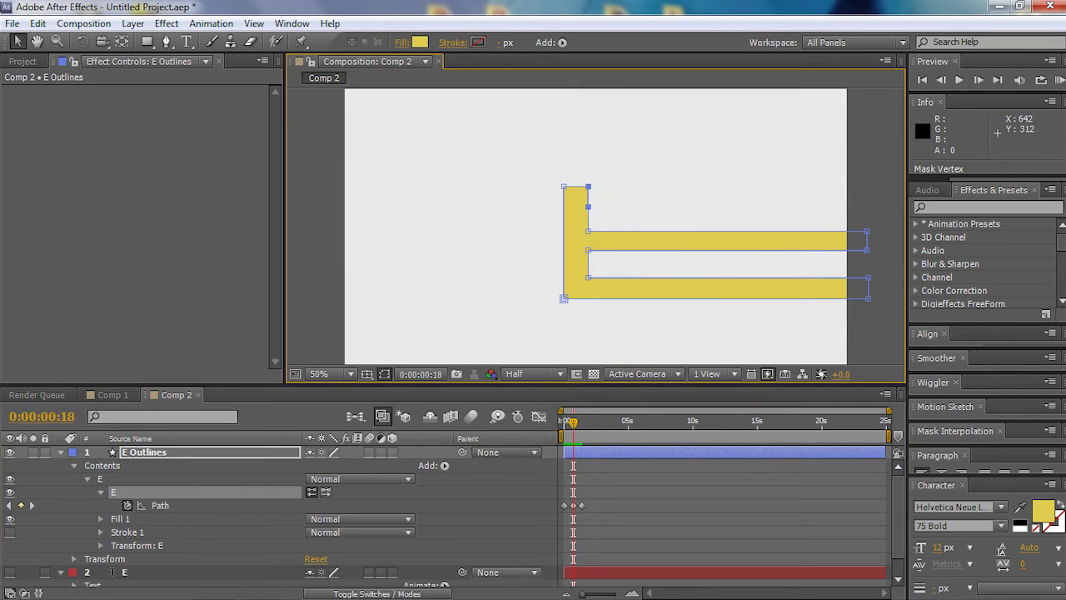
click(613, 326)
drag(574, 423, 527, 430)
key(space)
key(space)
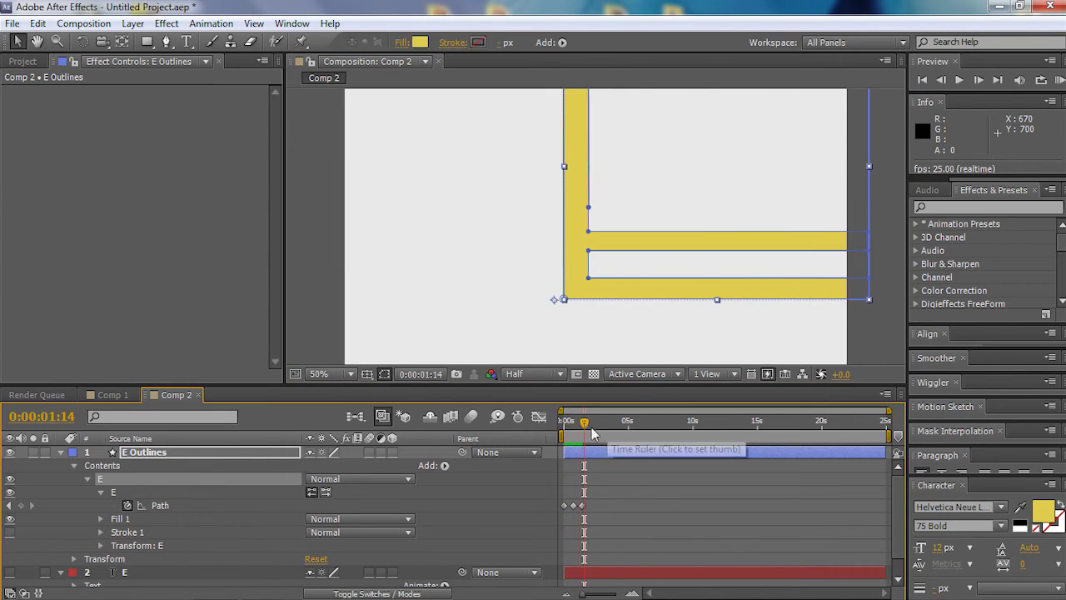
Retime the E's second and third Path keyframes closer to the start and preview the faster animation.
drag(583, 506, 567, 506)
drag(580, 423, 552, 426)
key(space)
key(space)
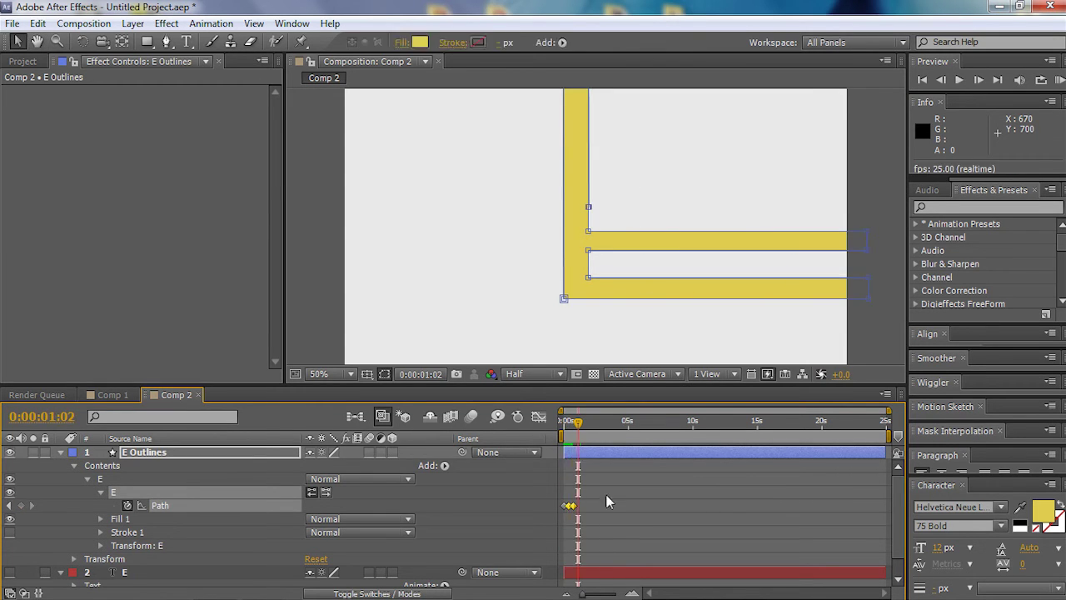
drag(572, 506, 576, 506)
key(space)
mouse_move(578, 424)
mouse_down()
mouse_move(561, 427)
mouse_move(582, 425)
mouse_up()
key(space)
scroll(757, 293, down, 2)
click(764, 268)
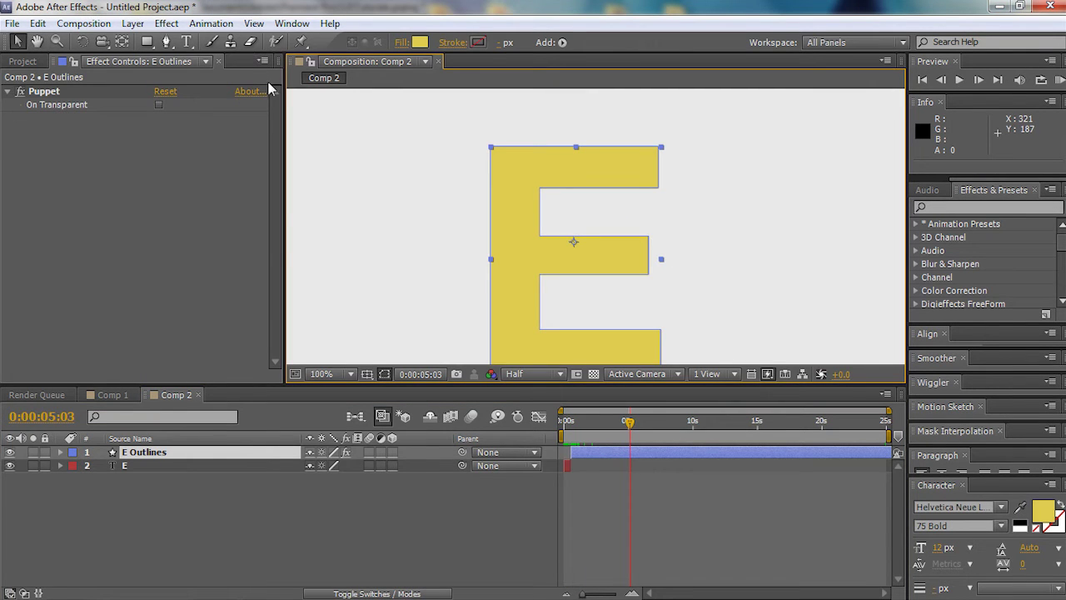
Add two vertices midway along the E's top arm with the Pen tool and bend the arm's end upward.
click(166, 42)
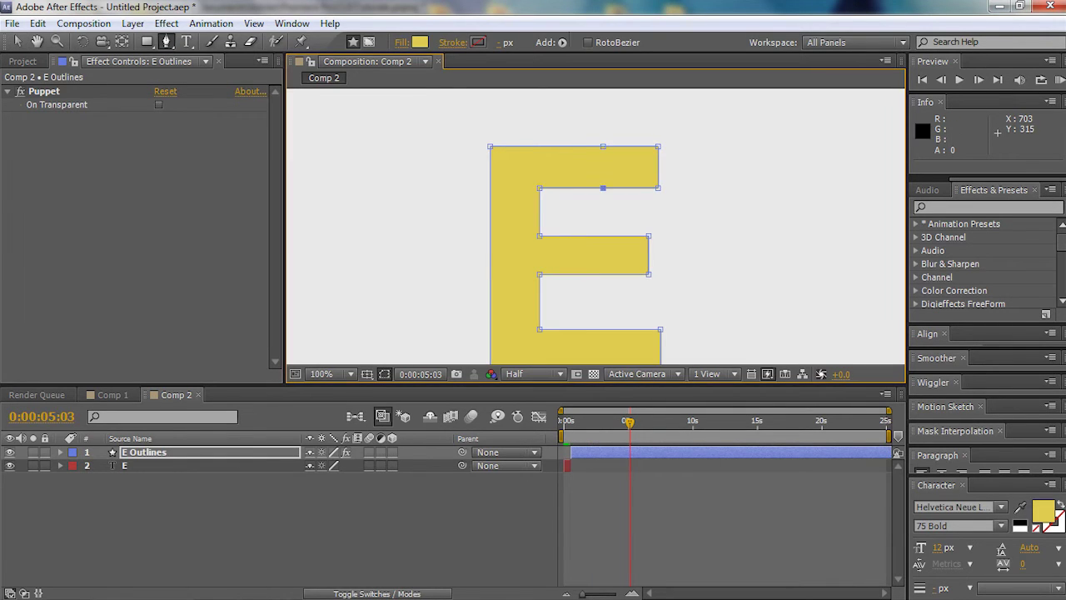
key(v)
drag(658, 188, 643, 110)
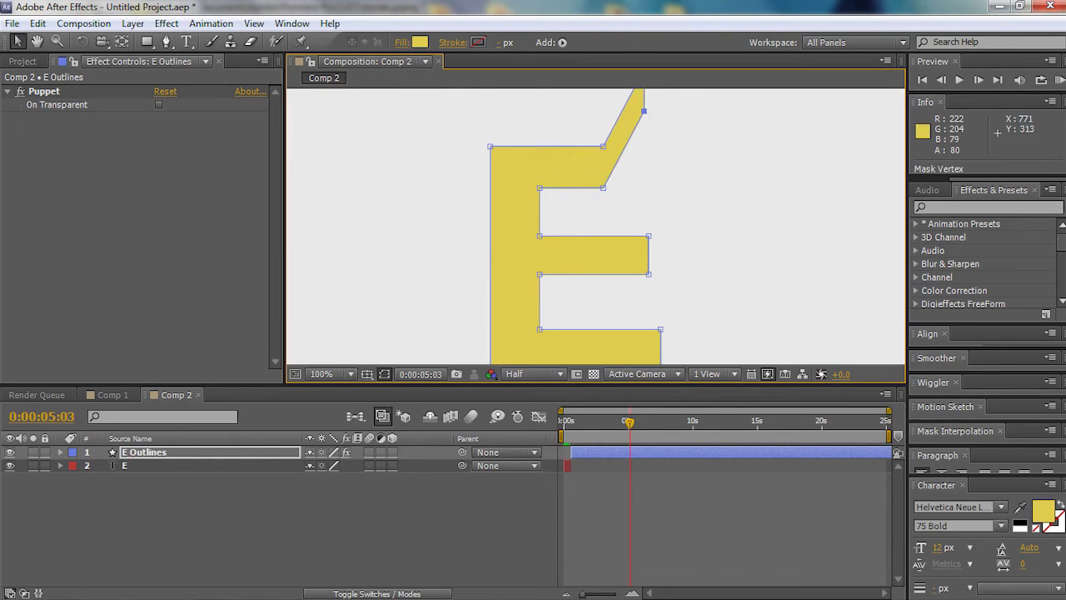
Undo the bend of the E's top arm and the edits before it.
key(ctrl+z)
key(ctrl+z)
key(ctrl+z)
key(ctrl+z)
key(ctrl+z)
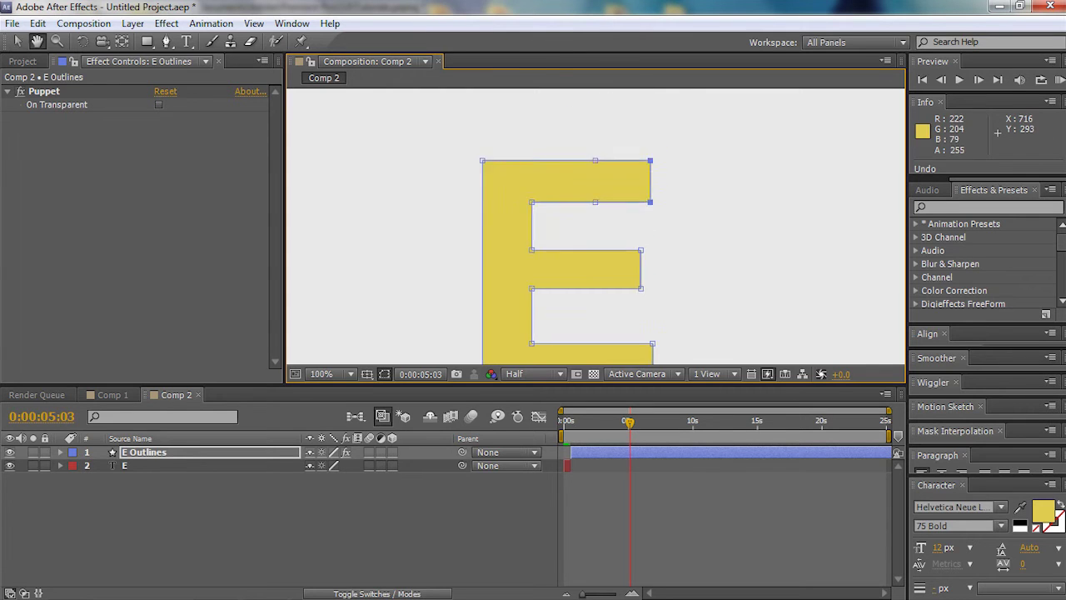
key(ctrl+z)
key(ctrl+z)
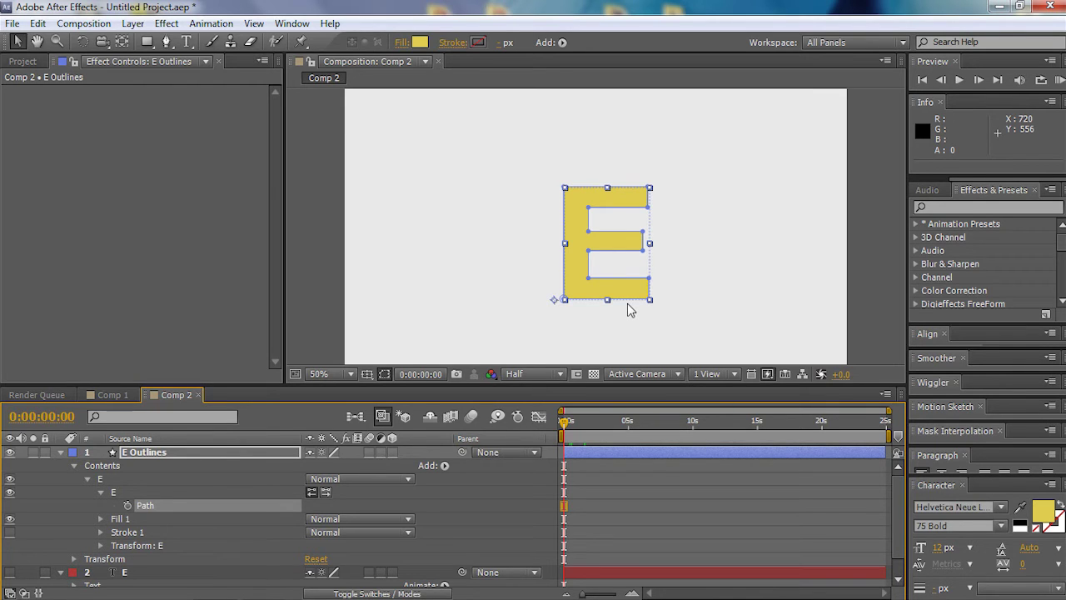
Place six puppet pins on the E: one at each arm's end and one where each arm meets the stem.
click(301, 44)
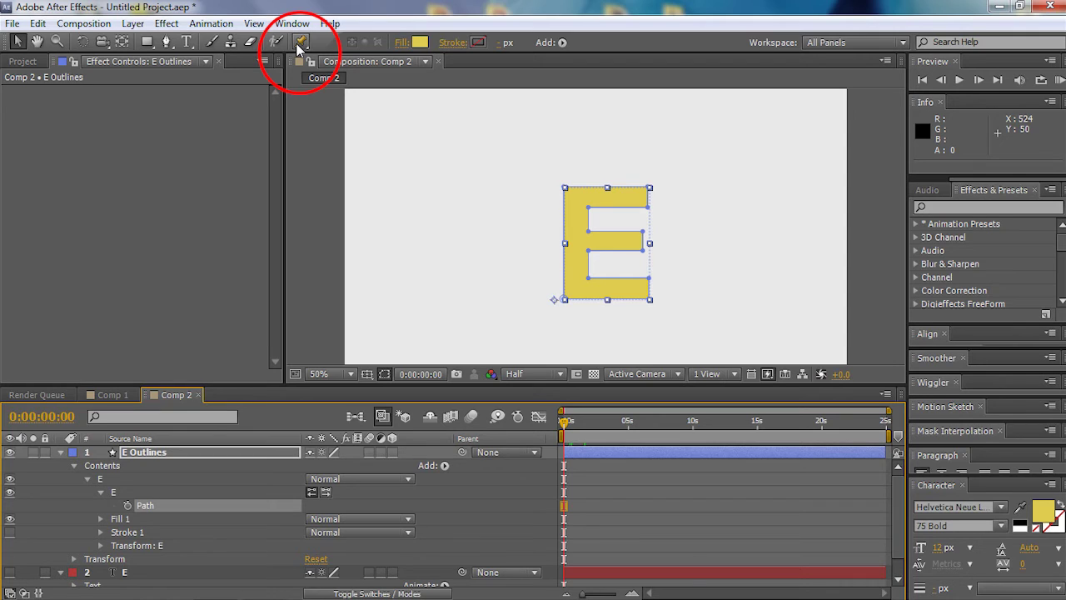
click(300, 41)
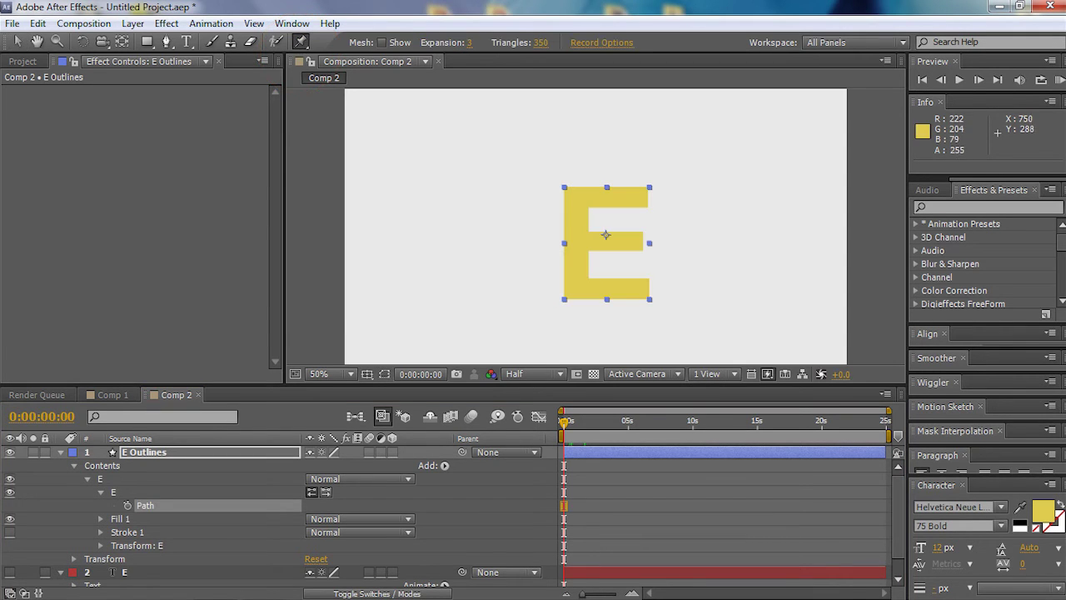
click(638, 196)
click(577, 240)
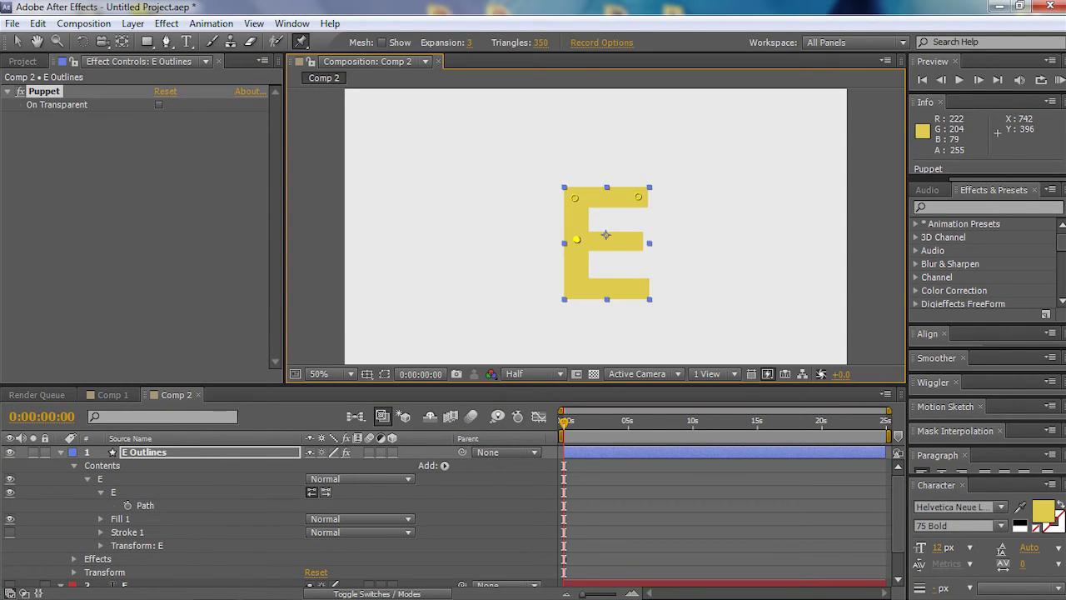
click(634, 241)
click(577, 288)
click(636, 287)
Try to deform the E by pulling the bottom arm's end pin up to the top arm, and undo it.
drag(637, 287, 638, 200)
key(ctrl+z)
key(ctrl+z)
click(638, 202)
Reveal the Position properties of all six puppet pins under Mesh 1 of E Outlines' Puppet effect.
click(88, 479)
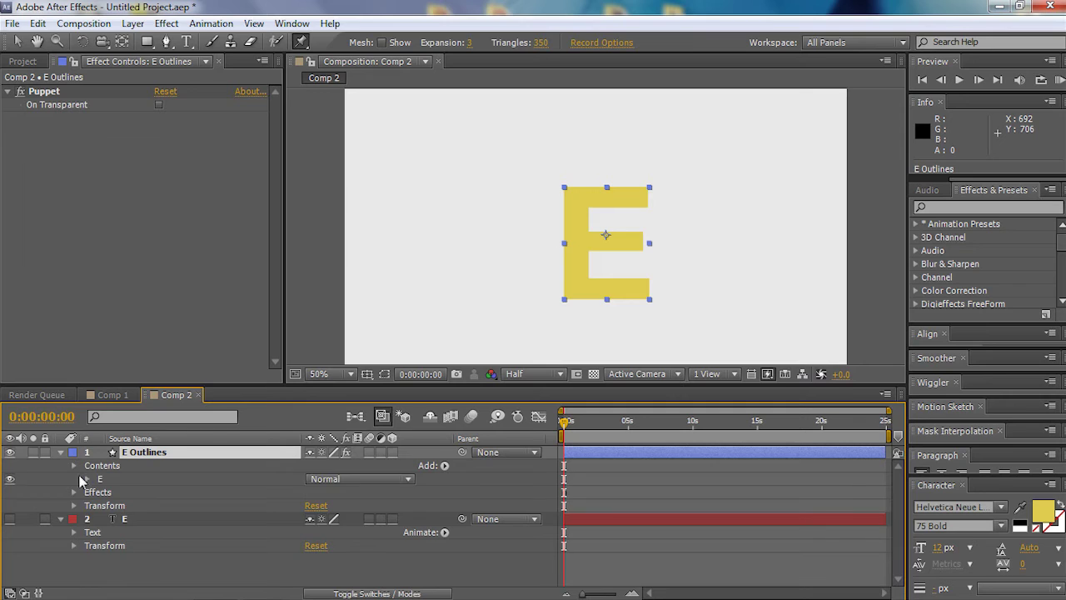
click(79, 480)
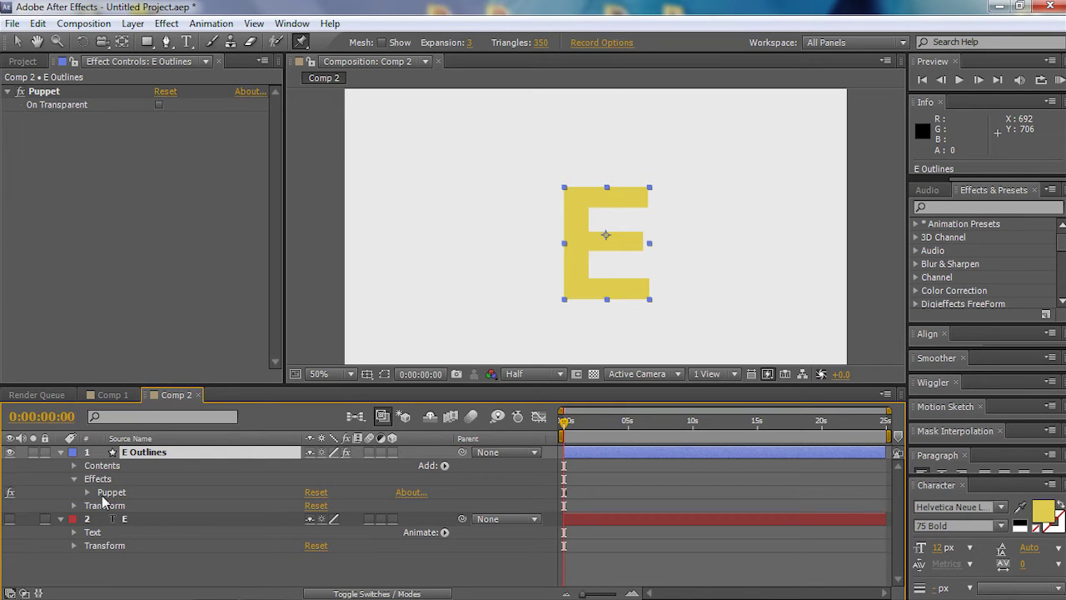
click(88, 493)
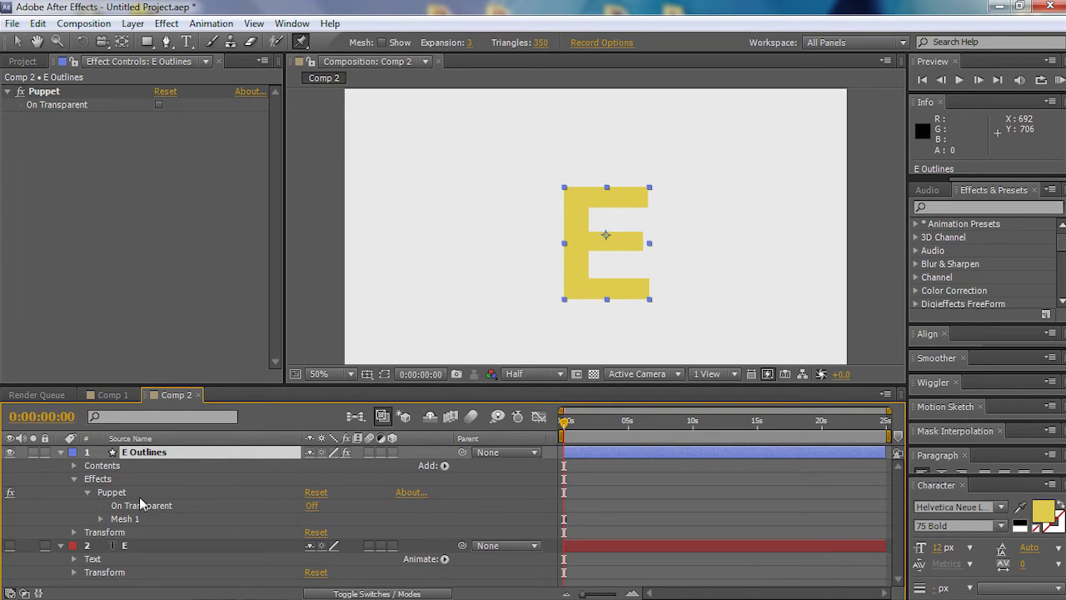
click(100, 518)
click(114, 558)
scroll(117, 564, down, 1)
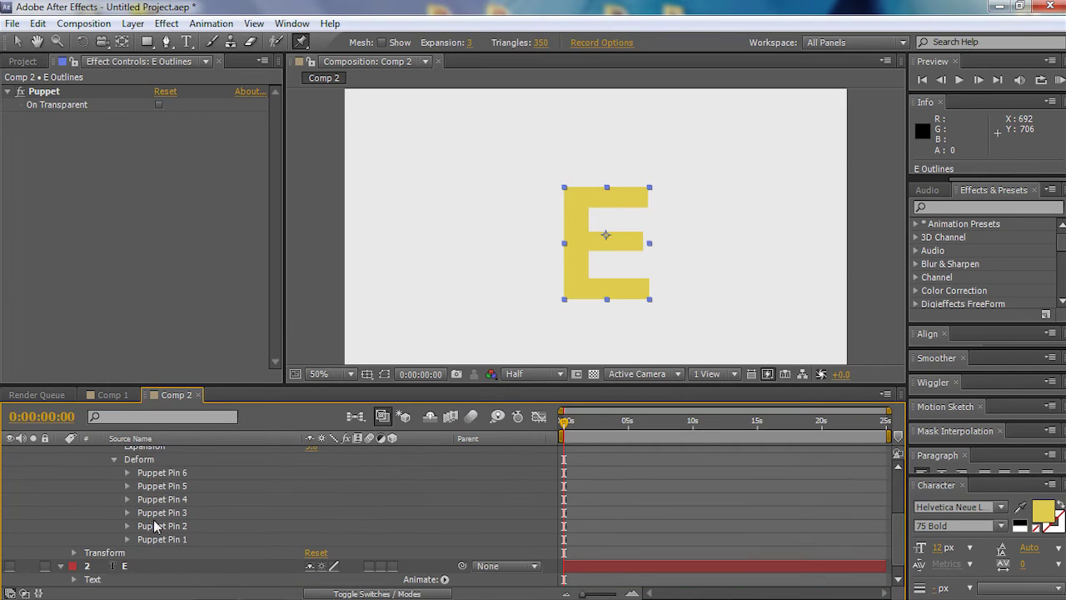
click(160, 472)
shift+click(130, 539)
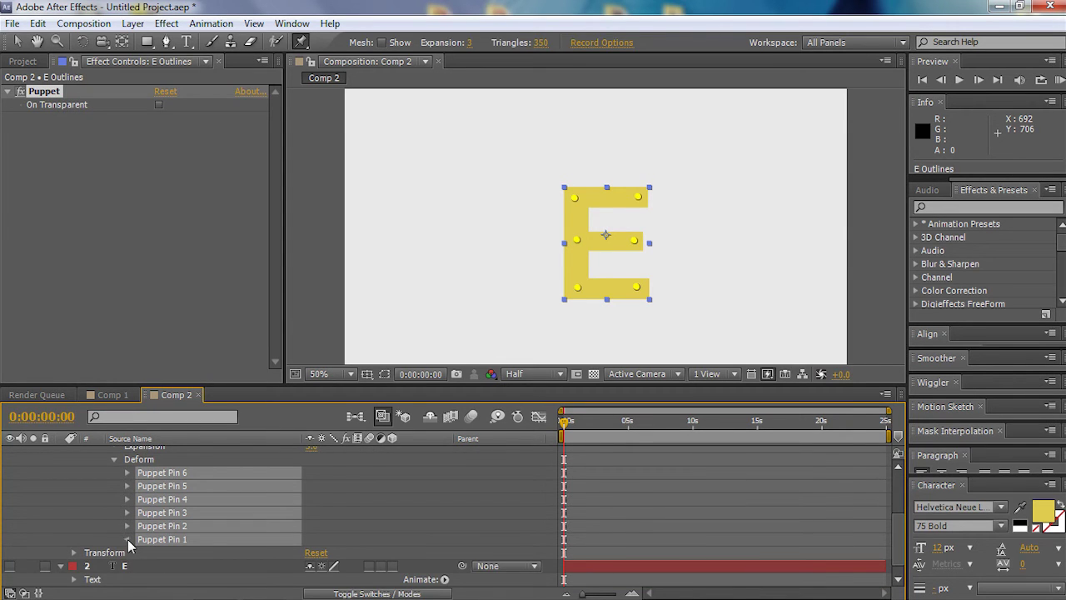
click(128, 539)
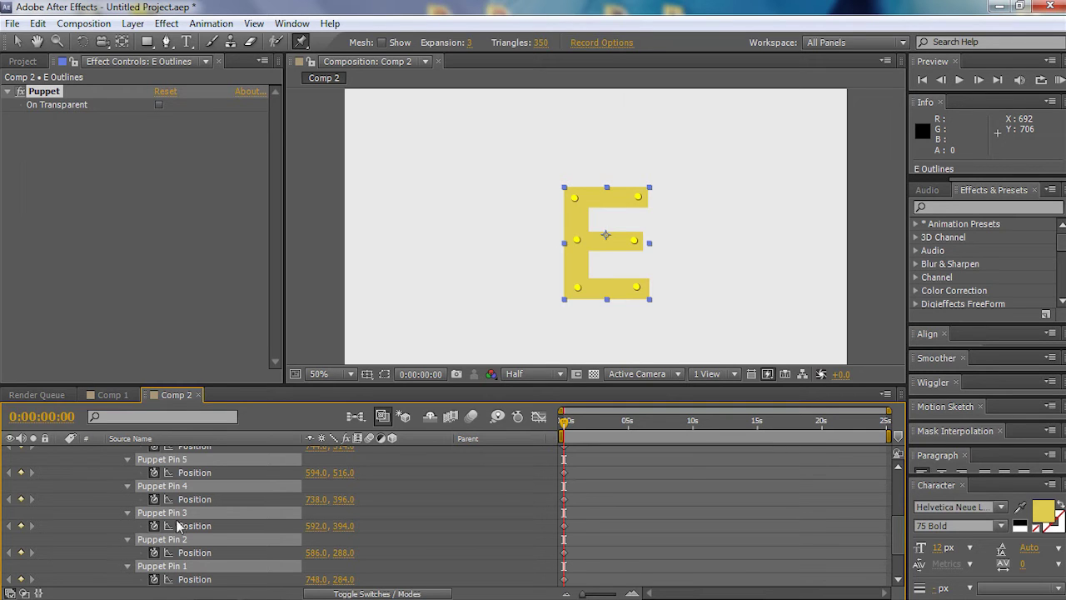
click(565, 472)
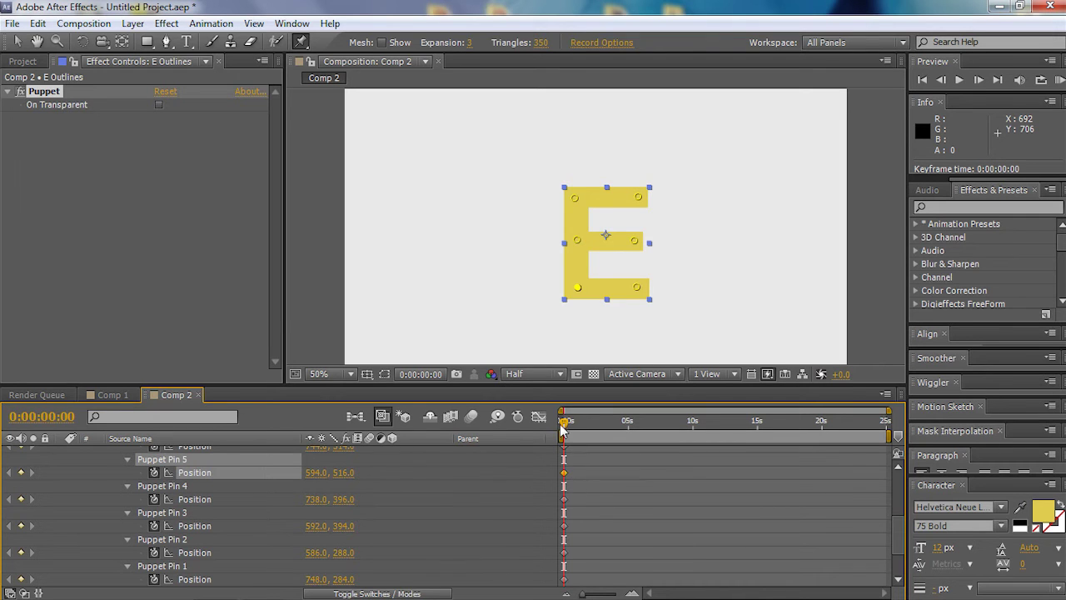
At 0:00:02:17, move puppet pins 1, 2, 3, 4 and 6 to bow the E's stem left and pull its arms inward.
drag(564, 423, 540, 423)
drag(564, 421, 598, 422)
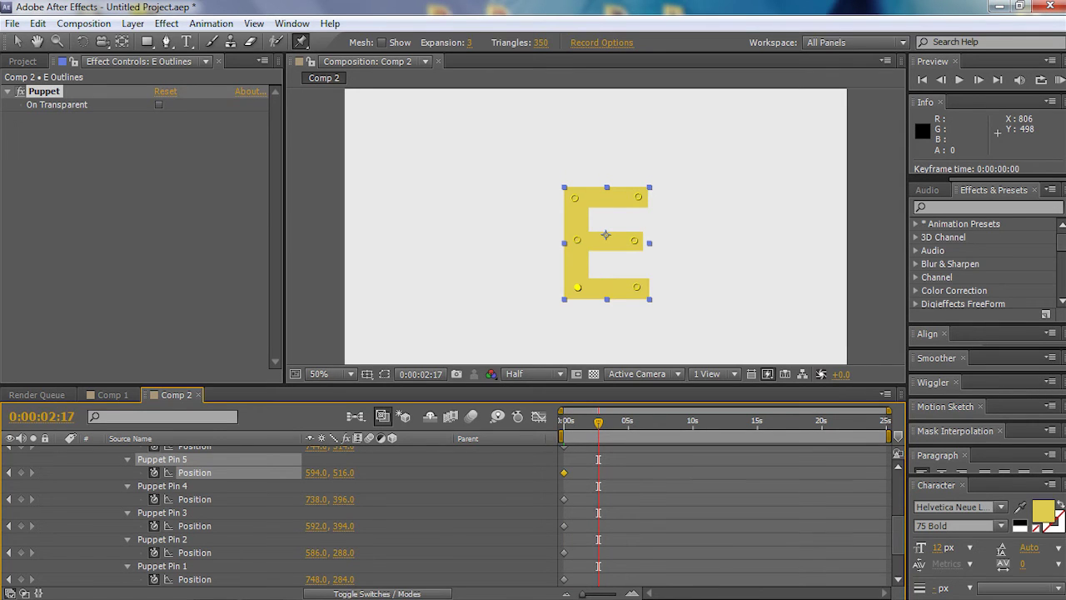
drag(636, 286, 540, 240)
drag(575, 198, 556, 198)
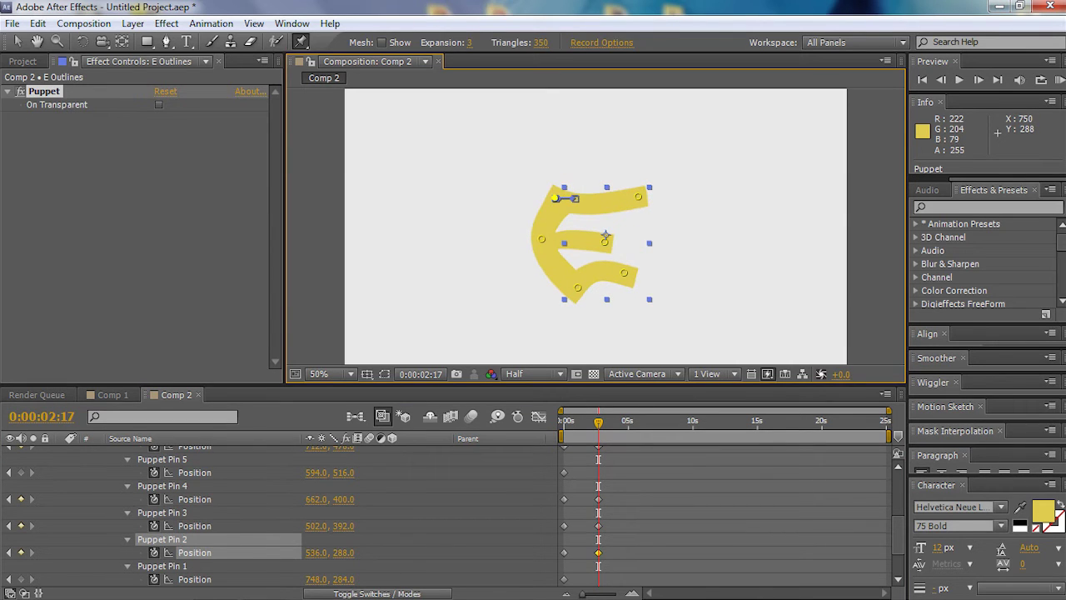
drag(638, 196, 605, 196)
Select the bent pose's keyframes on all moved puppet pins and shift them to 0:00:00:18.
drag(600, 421, 564, 423)
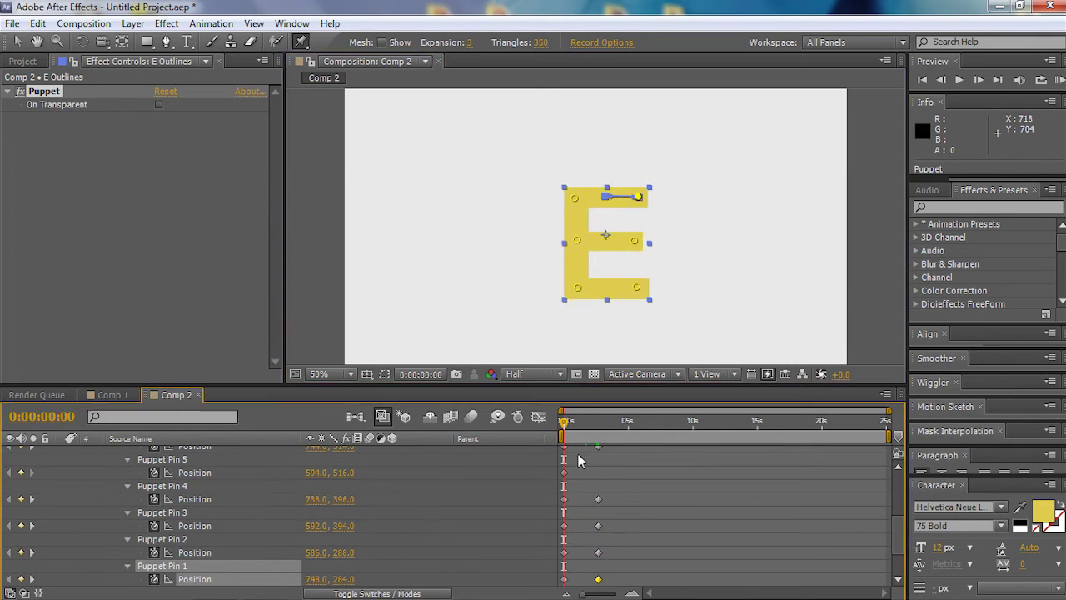
scroll(602, 546, down, 2)
drag(606, 532, 586, 411)
scroll(612, 504, down, 3)
drag(598, 465, 574, 465)
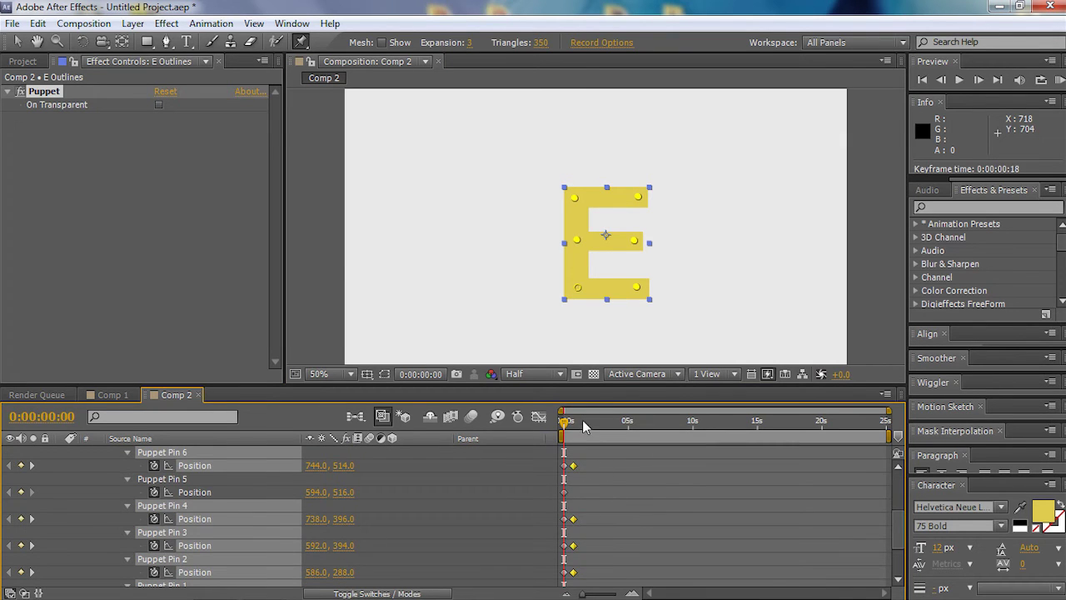
At 0:00:02:14, move puppet pins 1, 2, 3, 4 and 6 together to the left, placing Pin 6 at 552.0, 472.0.
drag(591, 422, 597, 423)
click(645, 295)
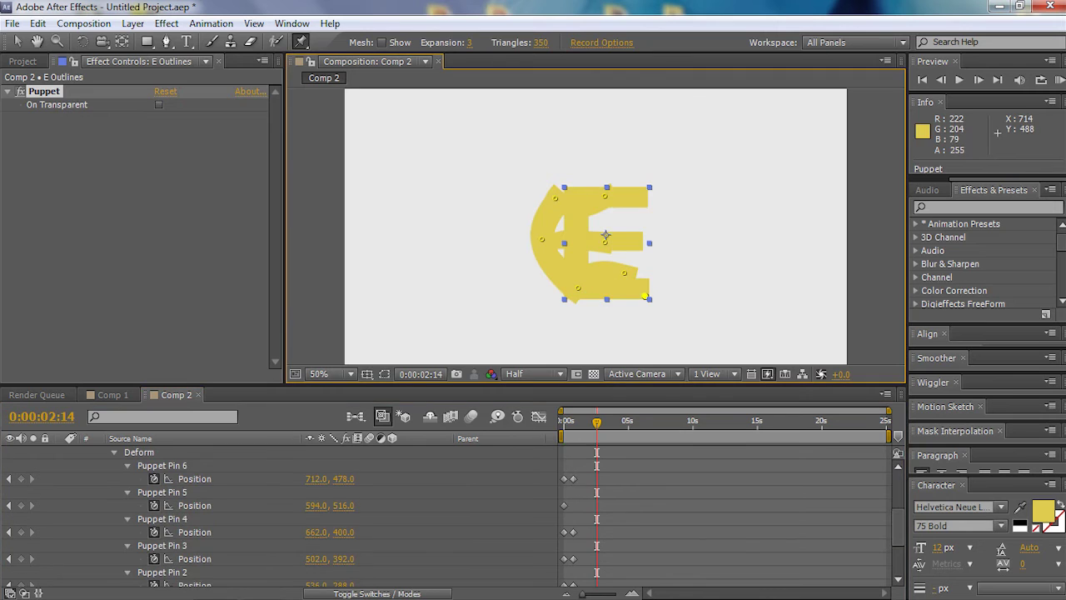
key(ctrl+z)
key(v)
drag(624, 274, 542, 284)
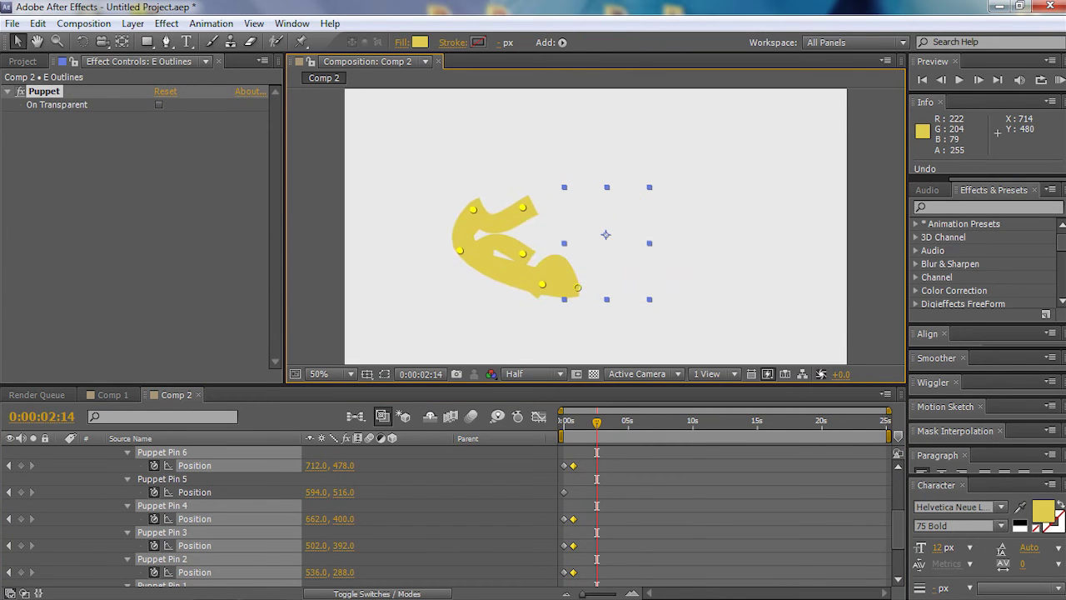
key(ctrl+z)
key(ctrl+z)
key(ctrl+z)
key(ctrl+z)
key(ctrl+z)
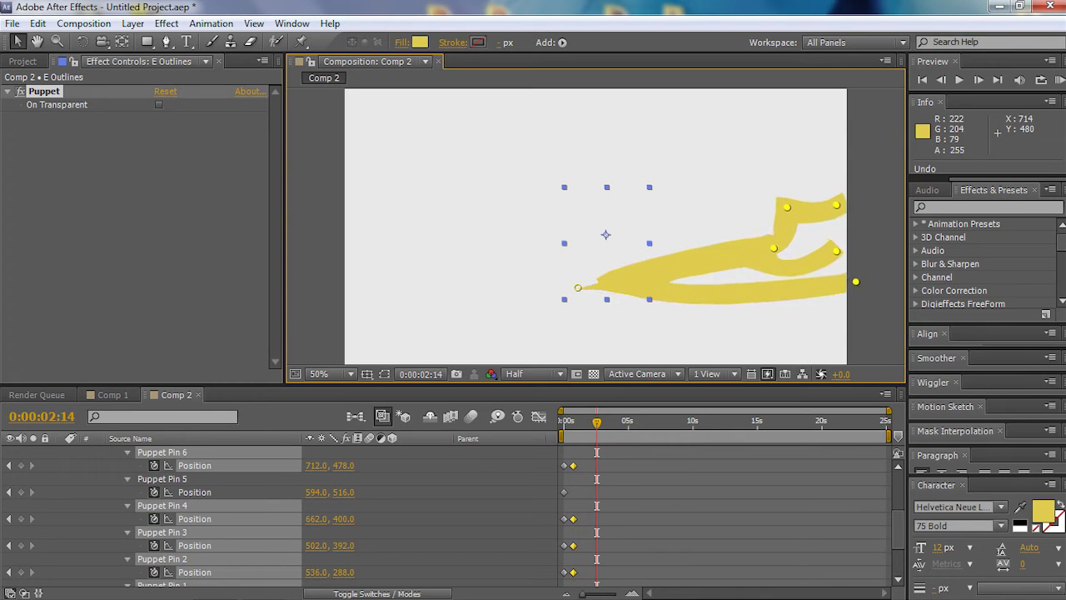
key(ctrl+z)
key(ctrl+z)
key(ctrl+z)
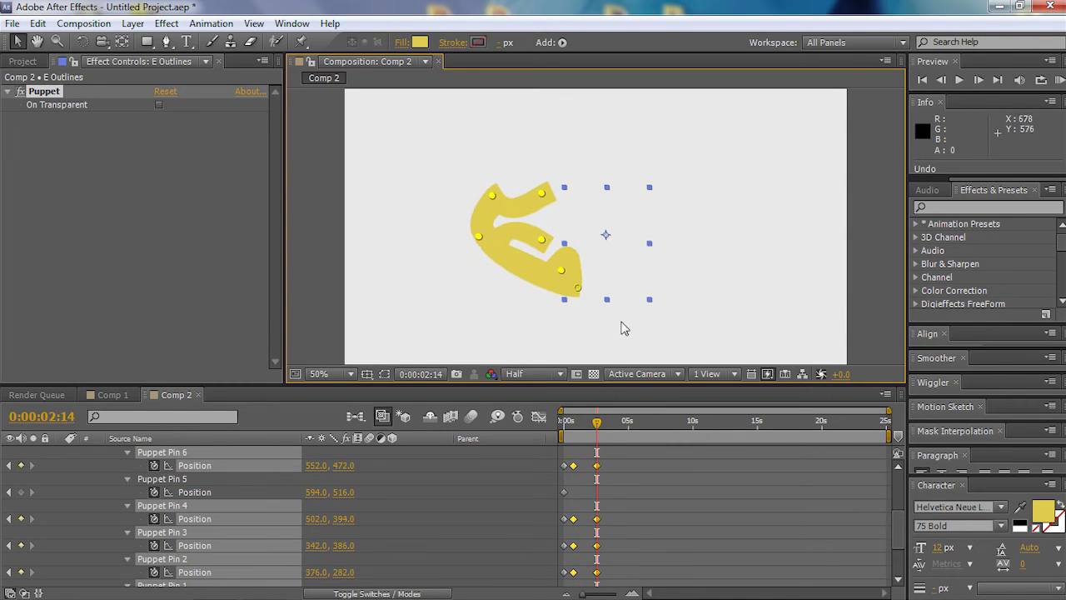
At 0:00:05:07, pull the selected puppet pins far right past the composition's edge and preview from the start.
drag(597, 429, 630, 436)
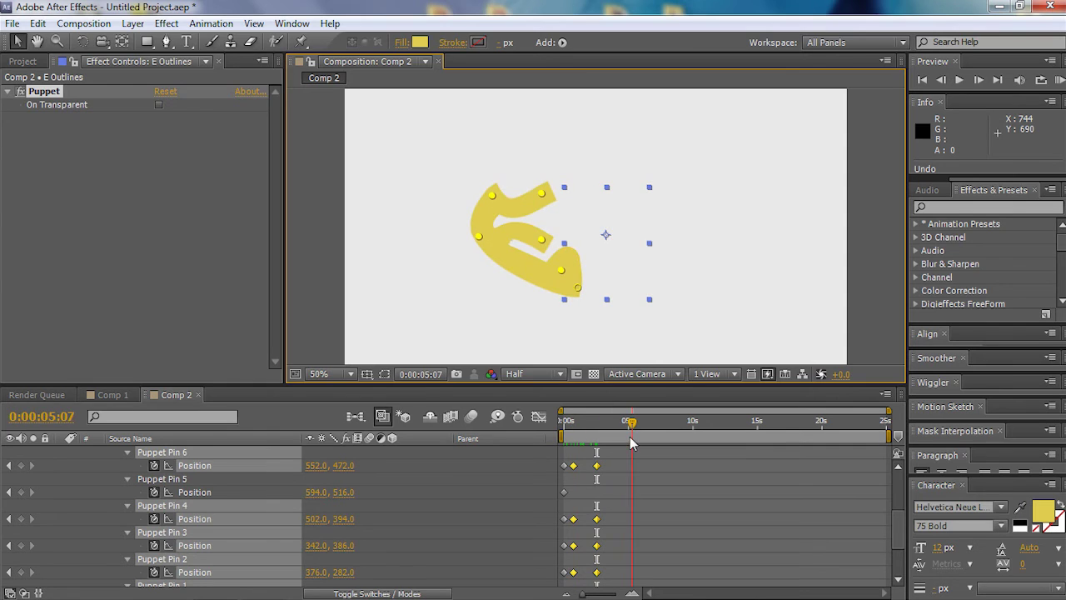
drag(561, 270, 950, 270)
drag(632, 423, 564, 423)
key(space)
key(space)
Move the pins' third and last sets of Position keyframes earlier, placing the last set at 0:00:01:18, and preview.
drag(607, 588, 588, 435)
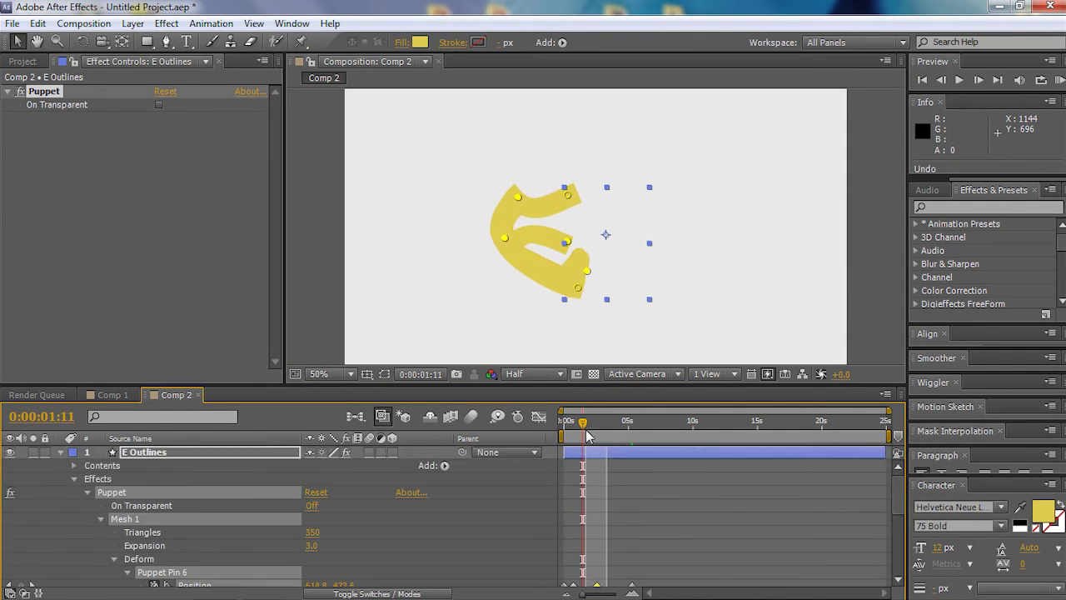
scroll(595, 500, down, 2)
drag(597, 506, 641, 459)
scroll(580, 515, down, 3)
click(577, 526)
scroll(637, 500, down, 2)
drag(632, 505, 592, 507)
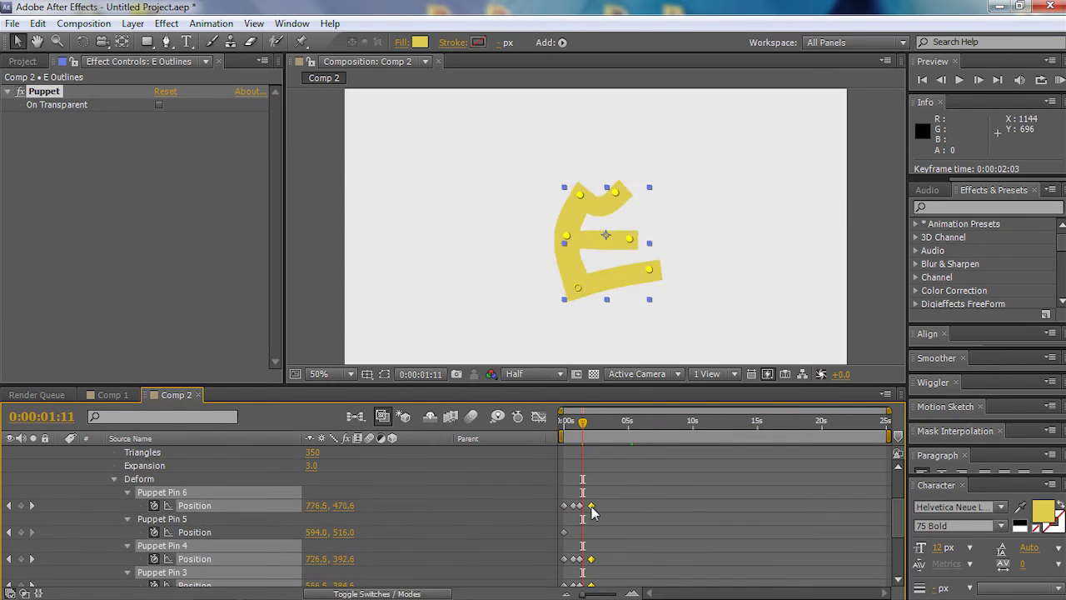
drag(582, 423, 564, 423)
key(space)
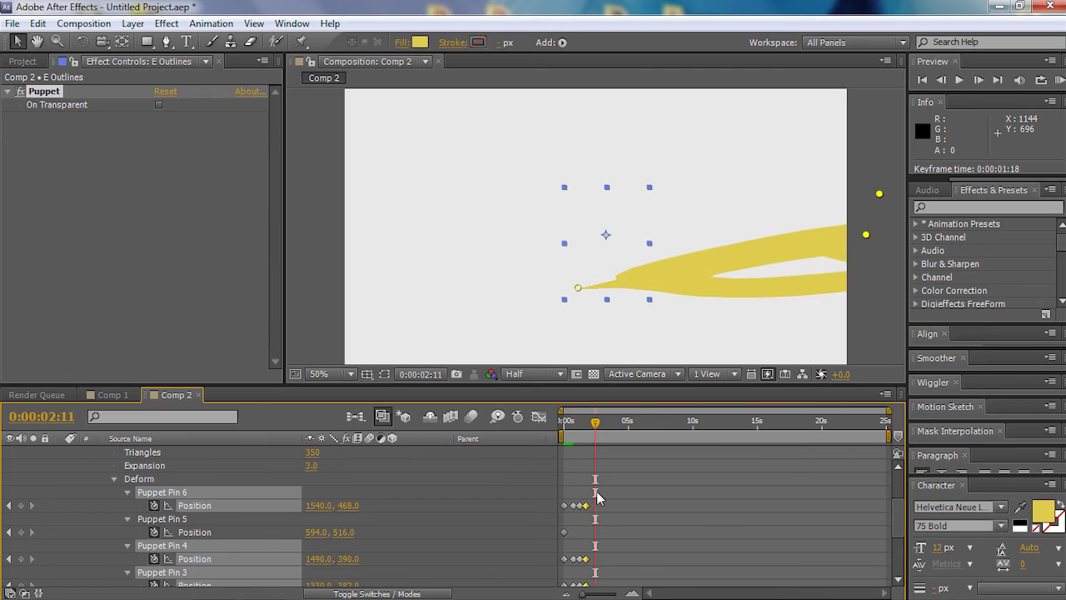
Shift all puppet pin keyframes after the first set slightly earlier and preview the animation from the start.
scroll(573, 571, down, 5)
drag(573, 526, 570, 526)
click(562, 422)
key(space)
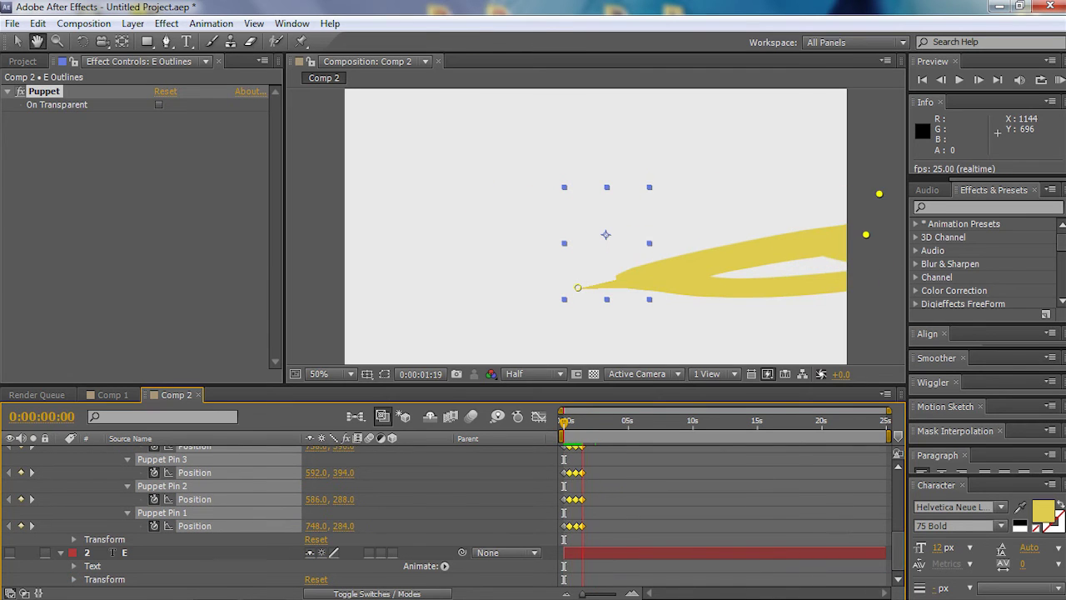
key(space)
click(609, 459)
click(804, 152)
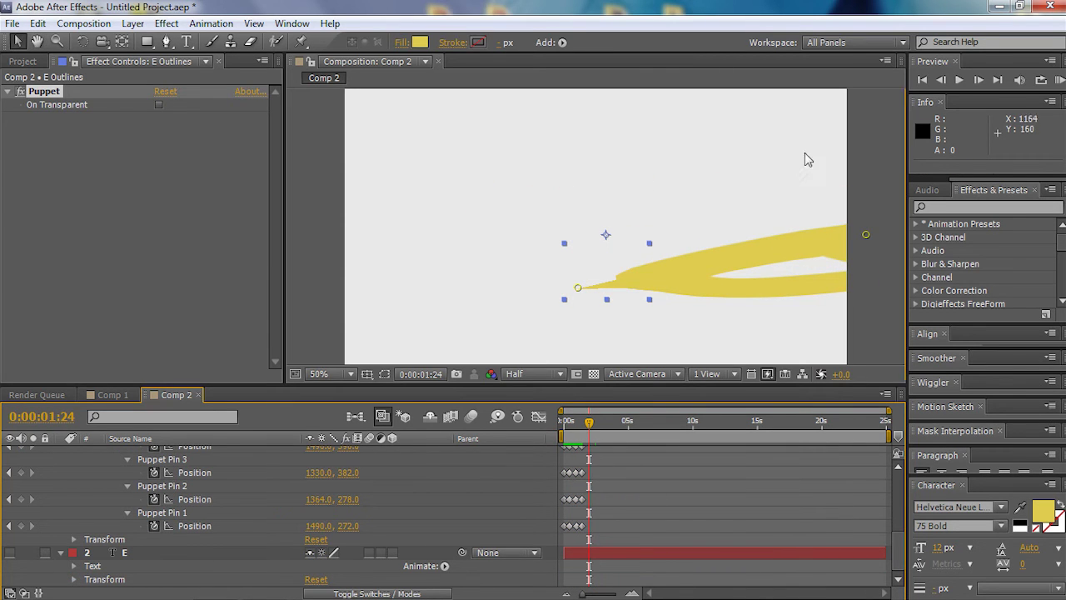
At 0:00:01:24, select the off-screen puppet pins together and pull them back left to the letter's base.
click(582, 525)
key(space)
drag(700, 287, 609, 313)
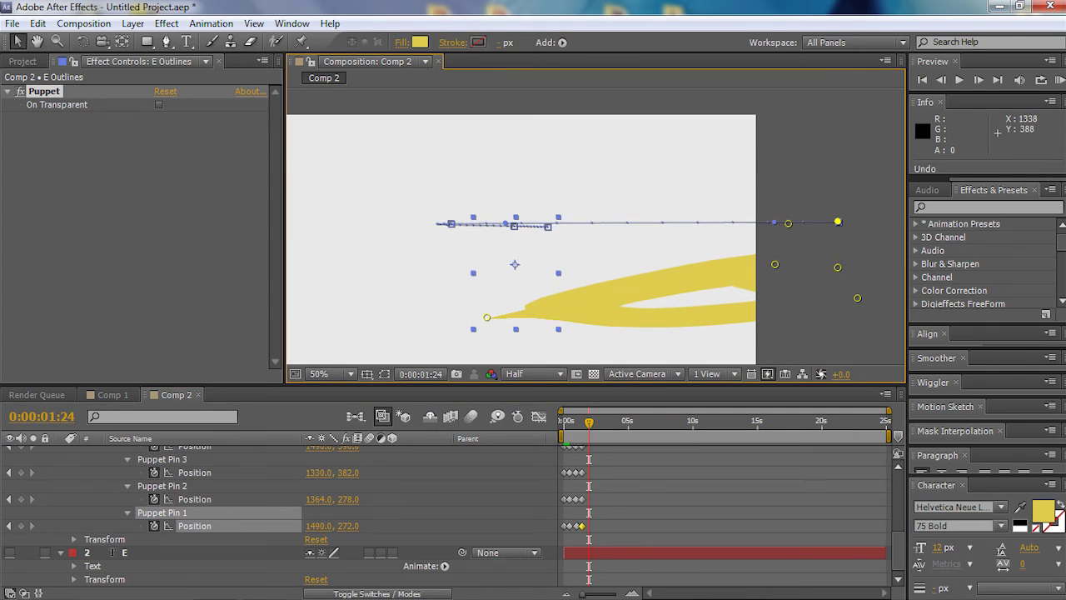
shift+click(774, 265)
shift+click(788, 224)
shift+click(839, 268)
shift+click(858, 298)
key(ctrl+z)
drag(857, 299, 529, 315)
Copy the puppet pins' original-pose Position keyframes, paste them after the existing sets and preview.
drag(568, 533, 596, 428)
key(ctrl+c)
scroll(583, 483, down, 3)
key(ctrl+v)
key(KP_0)
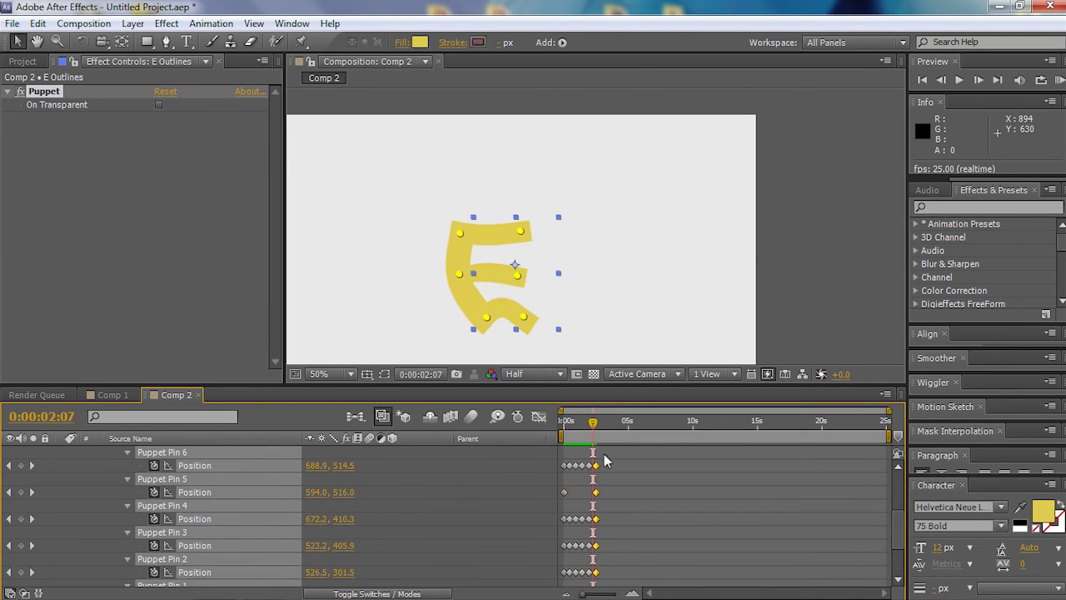
Move the pasted last set of pin keyframes earlier, closer to the preceding set, and preview from the start.
scroll(608, 577, down, 1)
drag(608, 572, 593, 466)
scroll(588, 483, down, 3)
drag(613, 452, 589, 526)
drag(588, 423, 563, 424)
key(KP_0)
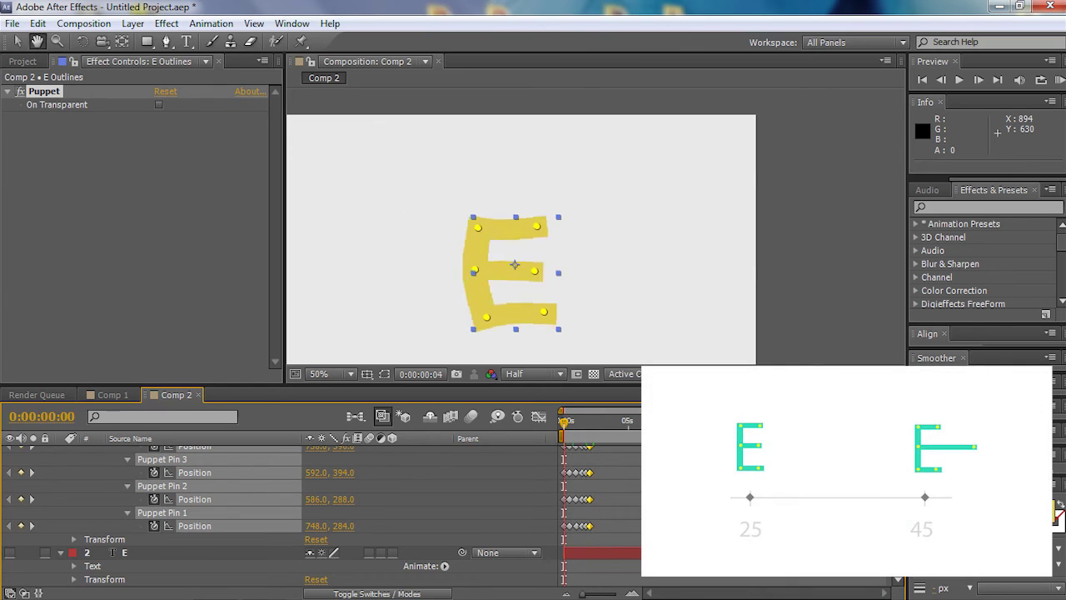
Shift every pin keyframe after the first set slightly earlier and replay the animation.
key(space)
drag(606, 535, 571, 467)
scroll(566, 501, down, 3)
drag(581, 423, 540, 428)
key(space)
key(space)
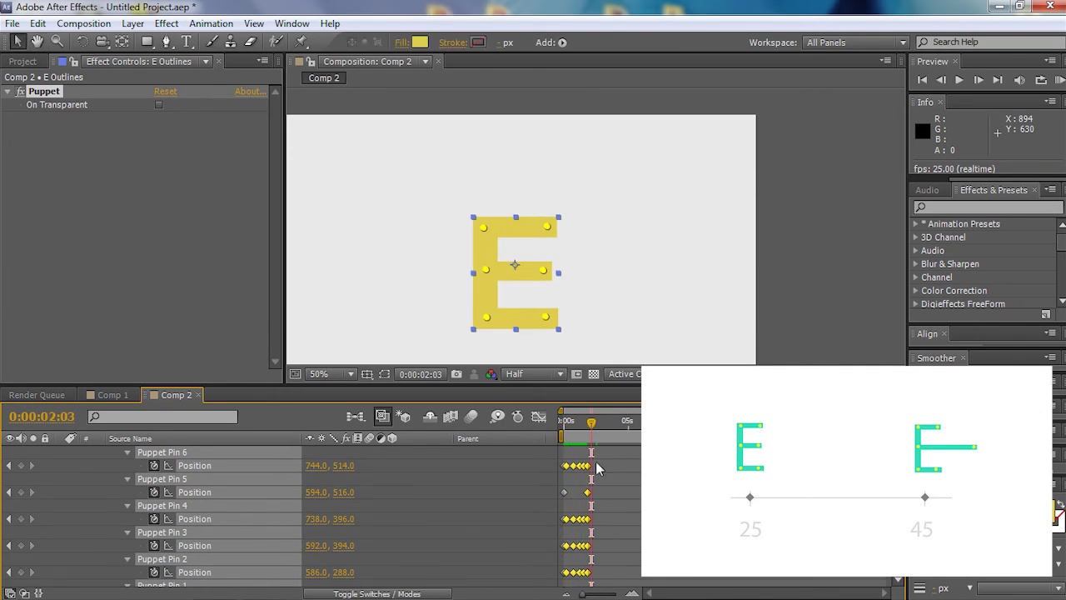
Move the pins' later sets of Position keyframes earlier, placing the last set at 0:00:01:17.
drag(602, 457, 581, 580)
scroll(582, 586, down, 2)
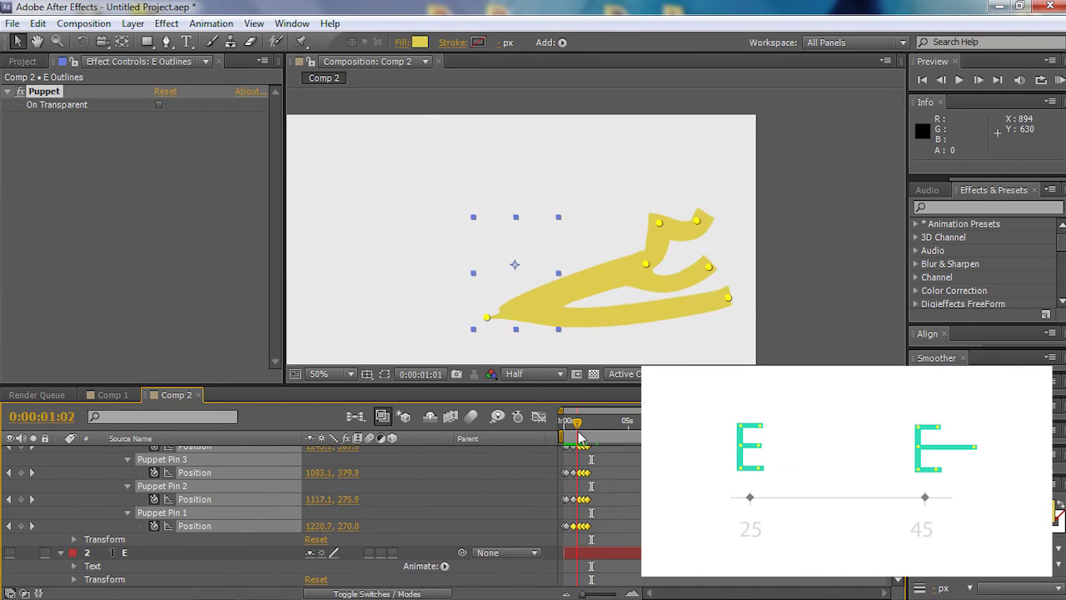
scroll(574, 505, up, 4)
scroll(577, 506, down, 1)
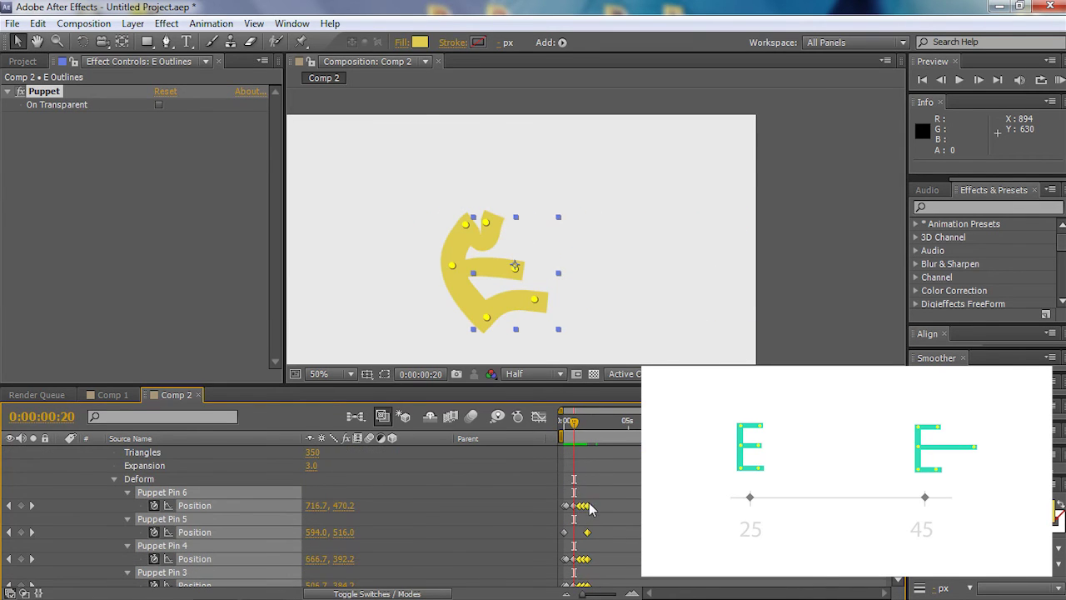
scroll(588, 508, down, 4)
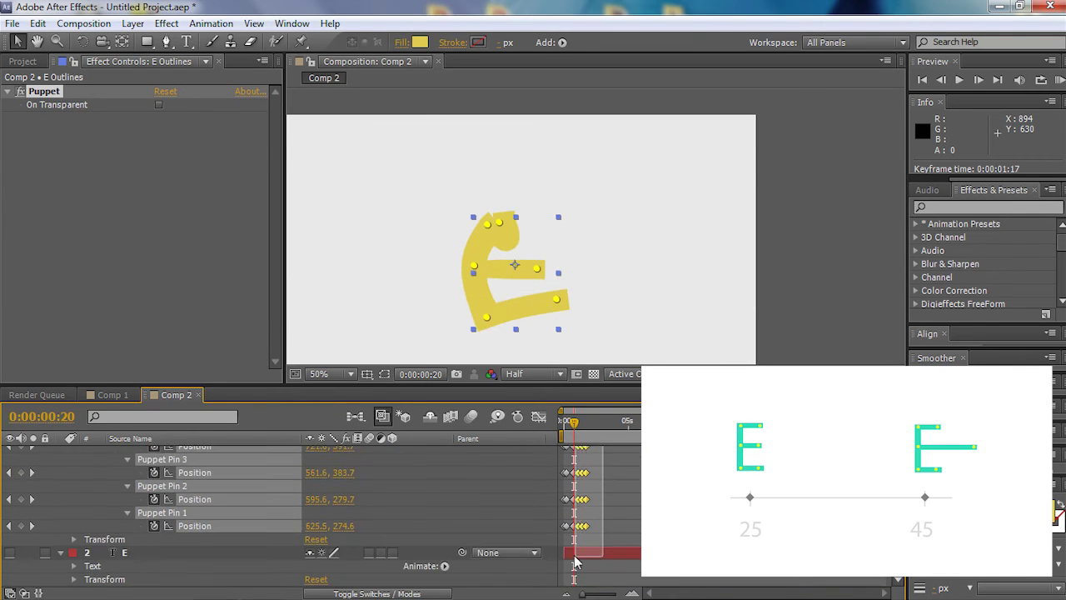
Move the pins' last two sets of keyframes later, to around 2.5 seconds, and preview.
click(578, 425)
drag(593, 532, 579, 558)
scroll(577, 492, up, 5)
scroll(588, 493, down, 3)
key(space)
key(space)
Copy the off-screen pose's Position keyframes for puppet pins 1, 2, 3, 4 and 6, paste them at 0:00:01:19 and preview.
key(ctrl+c)
scroll(576, 515, up, 4)
scroll(575, 515, down, 6)
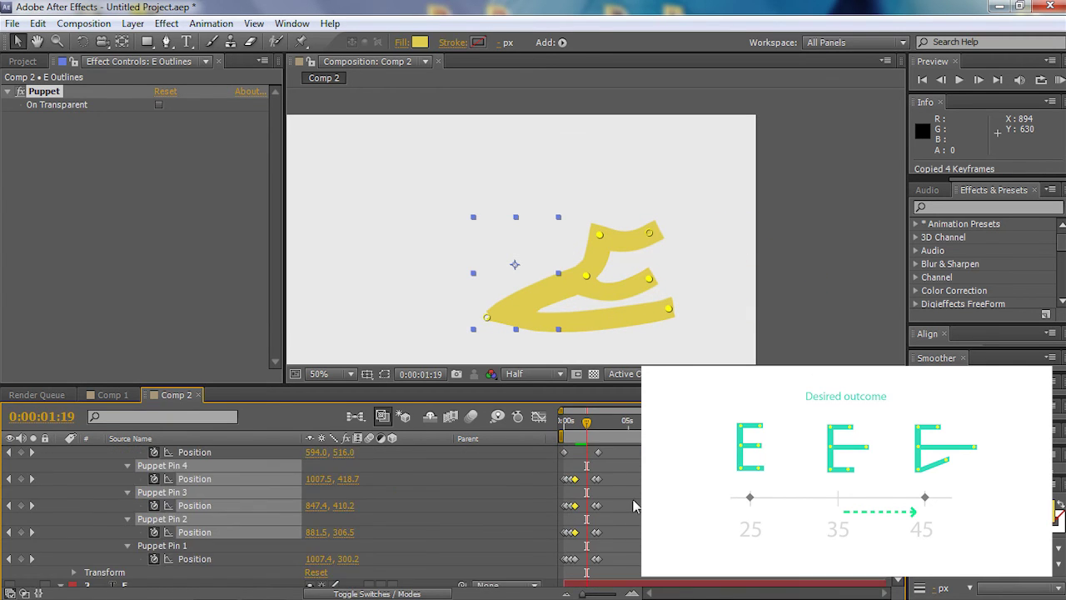
scroll(578, 475, up, 5)
drag(581, 462, 571, 491)
scroll(574, 493, down, 6)
key(ctrl+c)
key(ctrl+v)
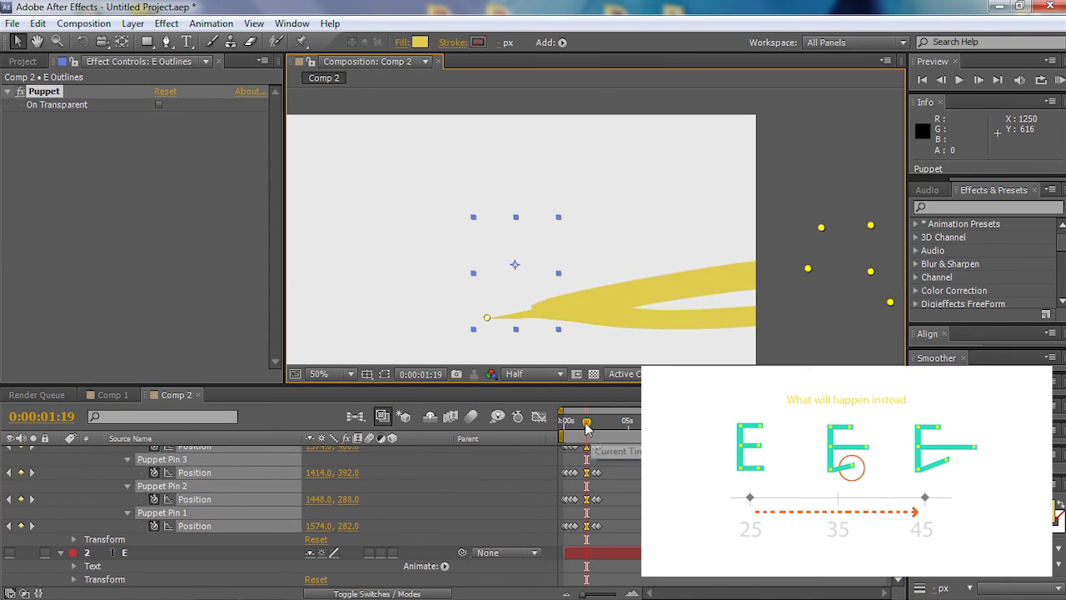
key(space)
key(space)
Move the pins' last sets of keyframes earlier, placing the last set at 0:00:01:22, and preview from the start.
scroll(590, 488, up, 5)
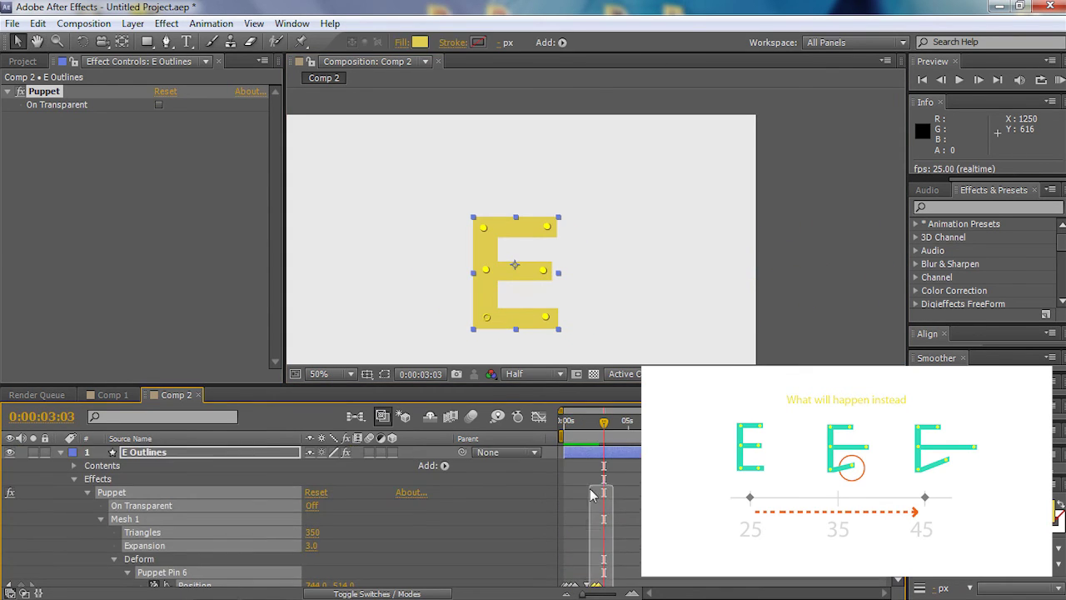
scroll(588, 528, down, 5)
drag(587, 500, 588, 526)
key(Home)
key(space)
key(space)
click(600, 527)
scroll(592, 509, up, 5)
scroll(591, 525, down, 5)
click(569, 423)
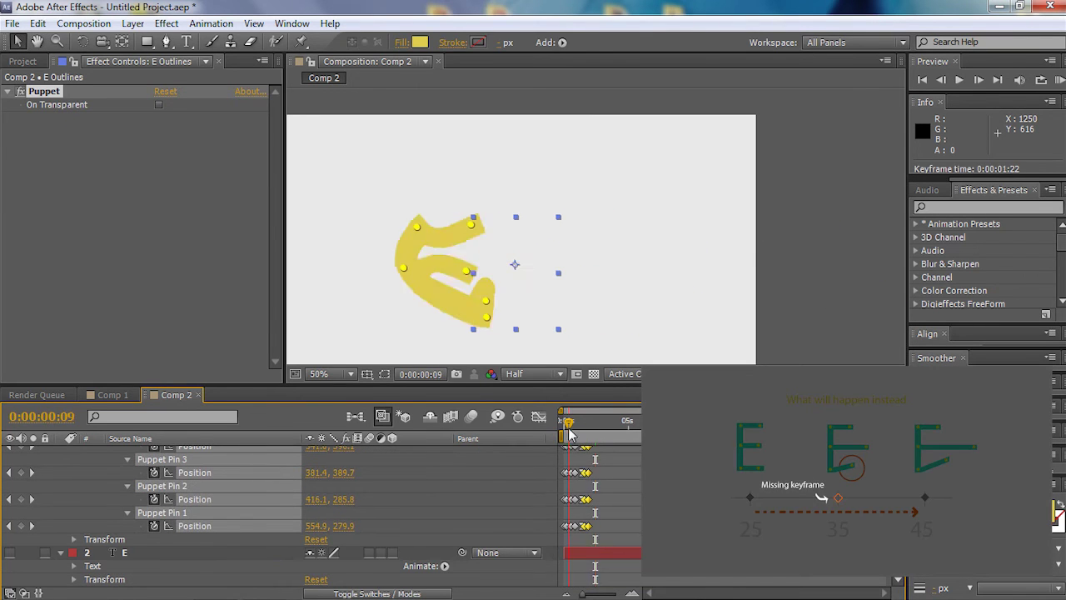
Preview the retimed fling and check the keyframe set of the off-screen pose across all moved pins.
key(space)
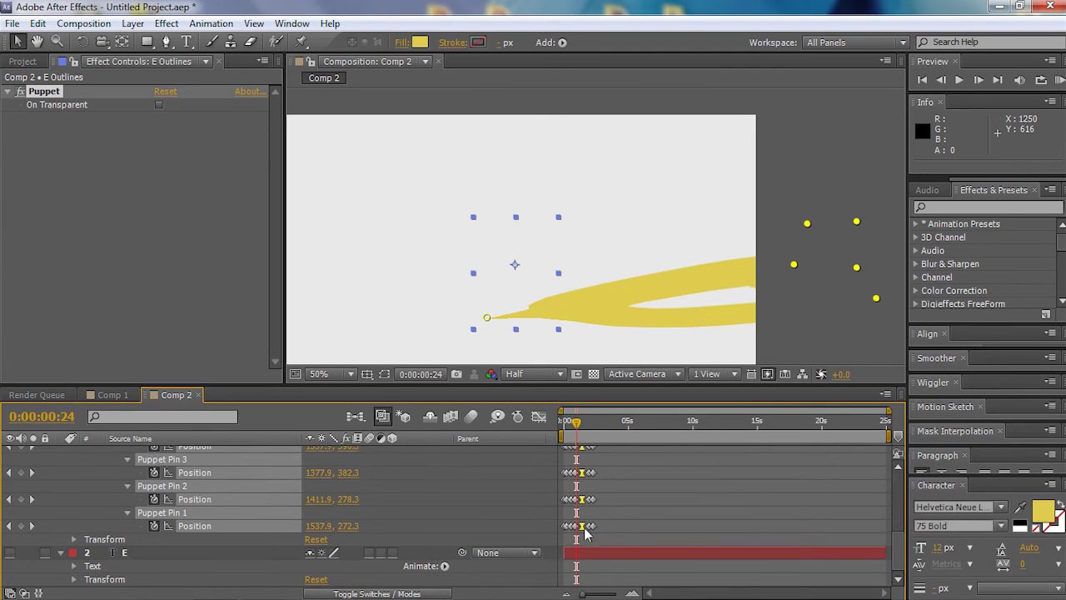
scroll(596, 539, up, 4)
scroll(596, 539, down, 4)
key(space)
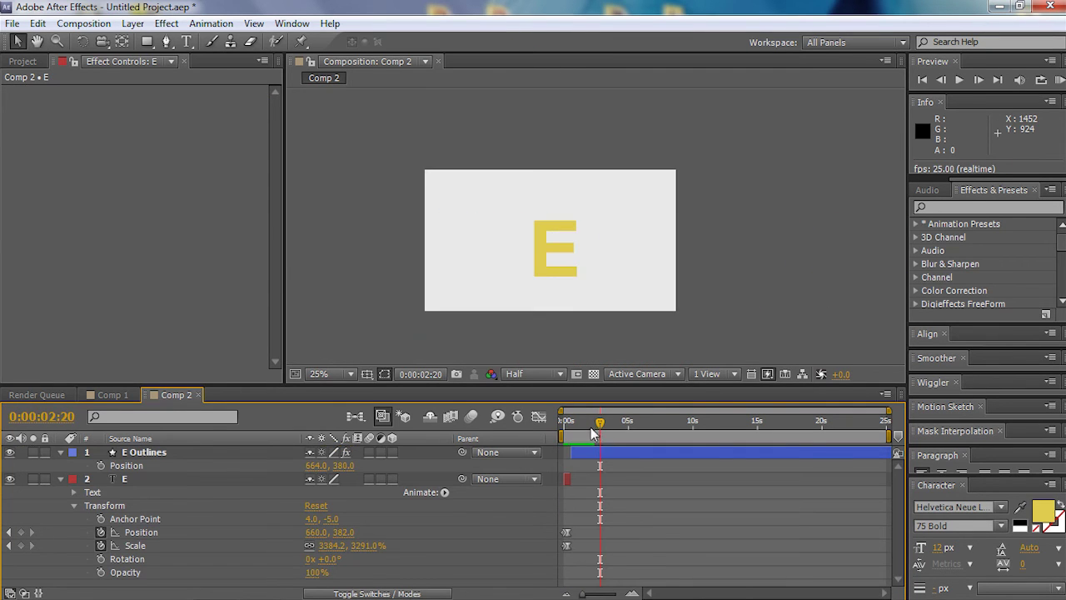
At 0:00:01:02, try moving the E Outlines layer left to position 492.0, 380.0 and undo the move.
mouse_move(593, 434)
mouse_down()
mouse_move(569, 433)
mouse_move(578, 433)
mouse_up()
click(586, 456)
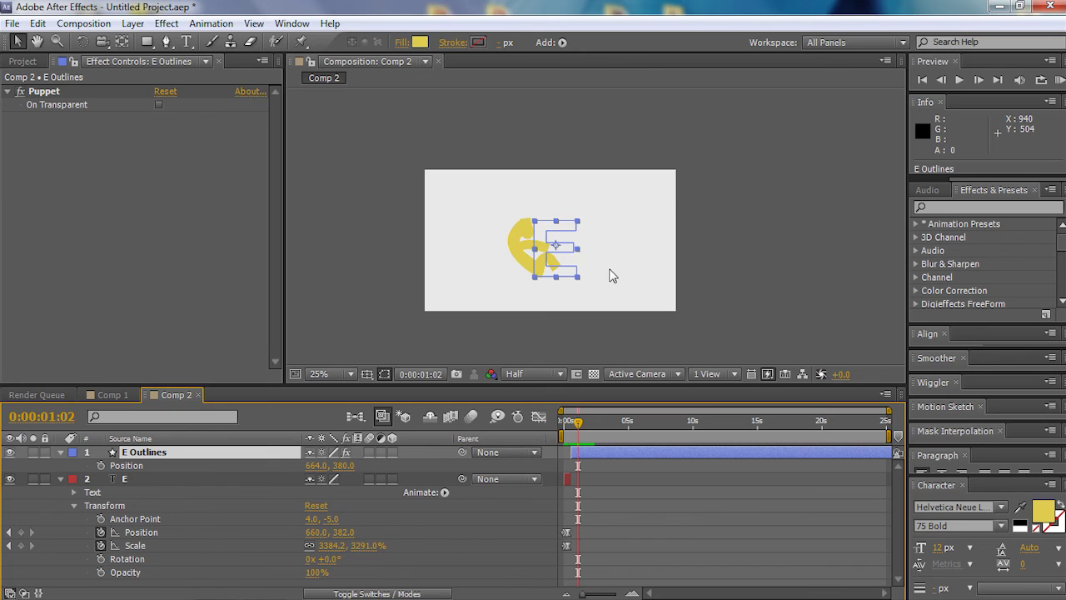
scroll(615, 269, up, 1)
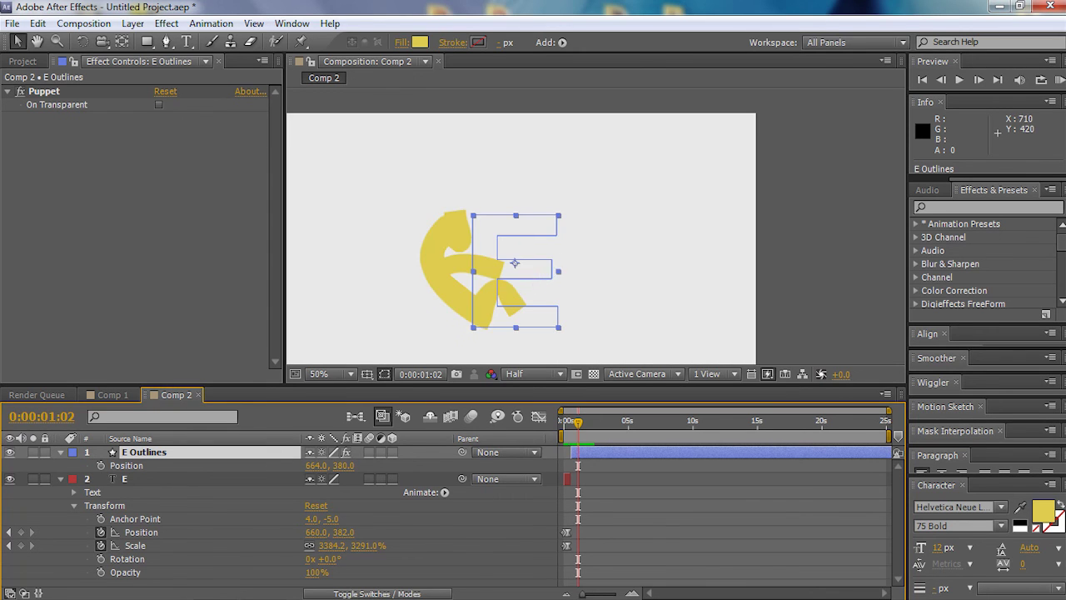
drag(533, 279, 466, 279)
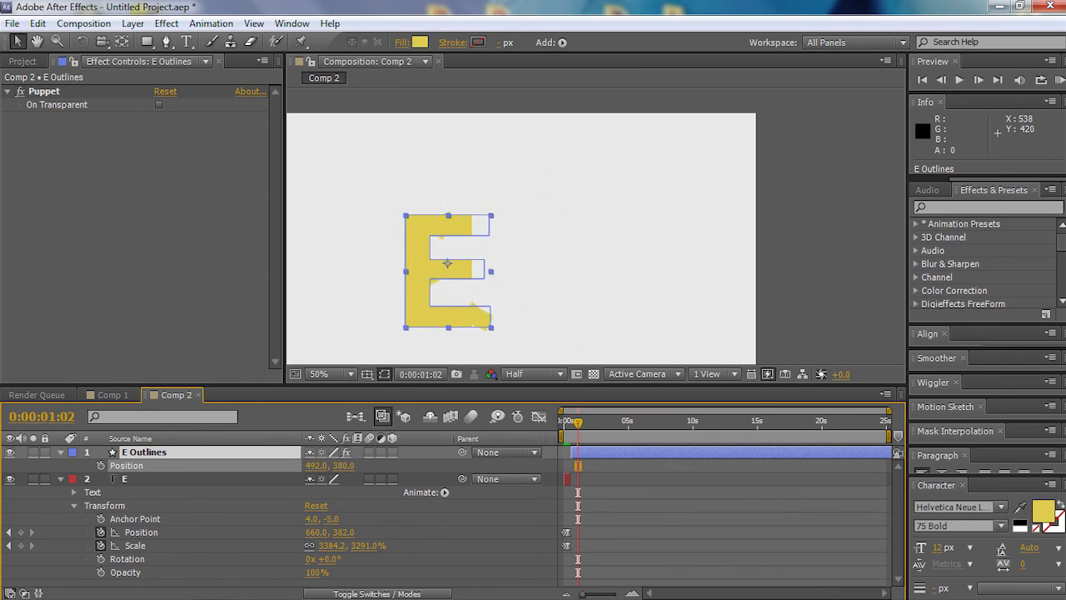
key(ctrl+z)
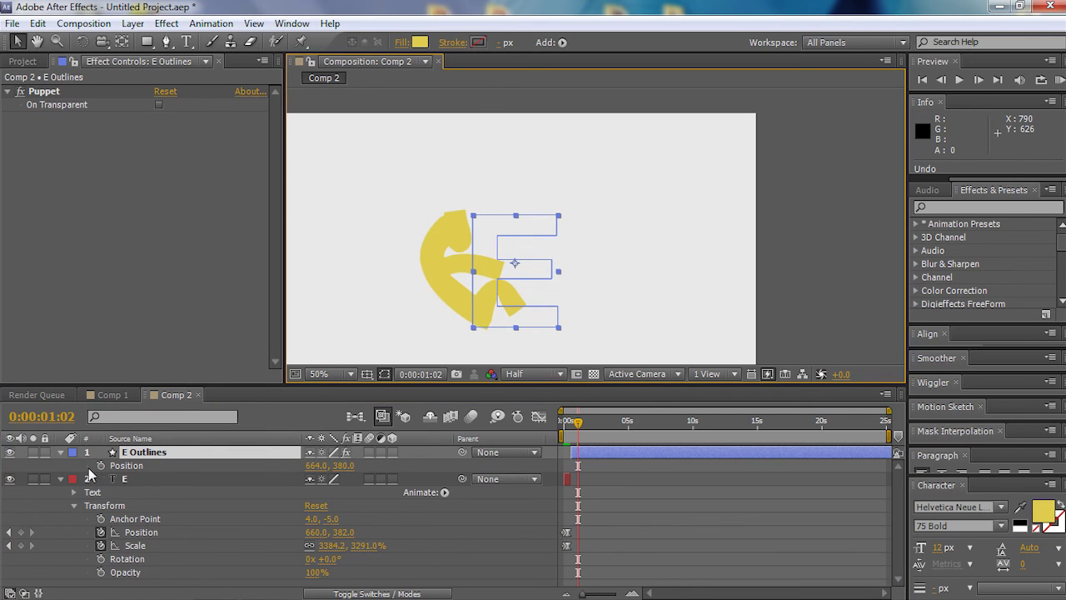
Expand the E Outlines layer's Puppet effect and toggle its On Transparent option.
click(61, 451)
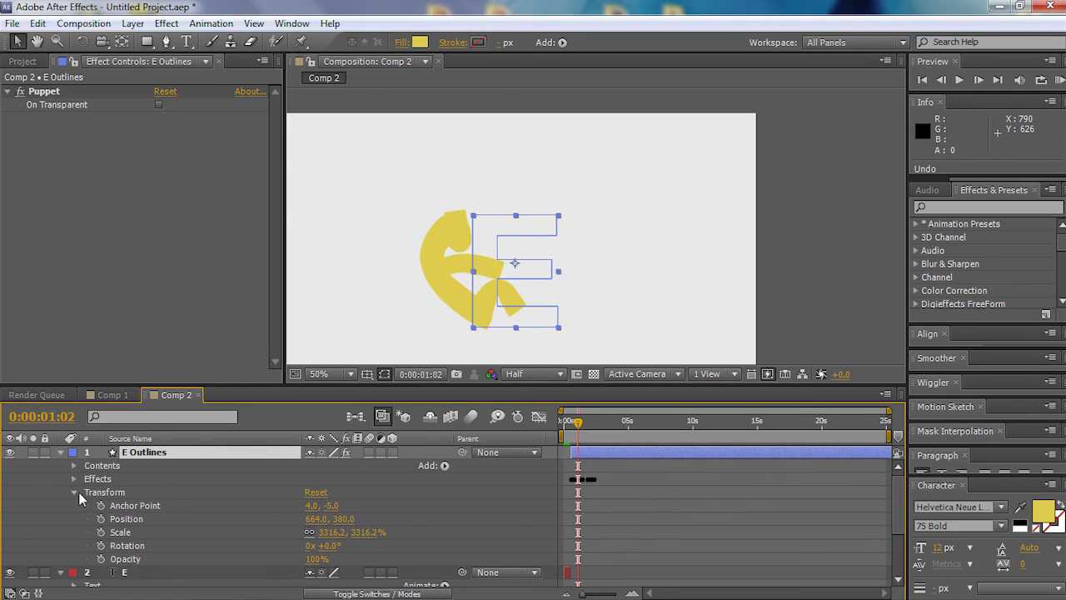
click(79, 488)
click(75, 481)
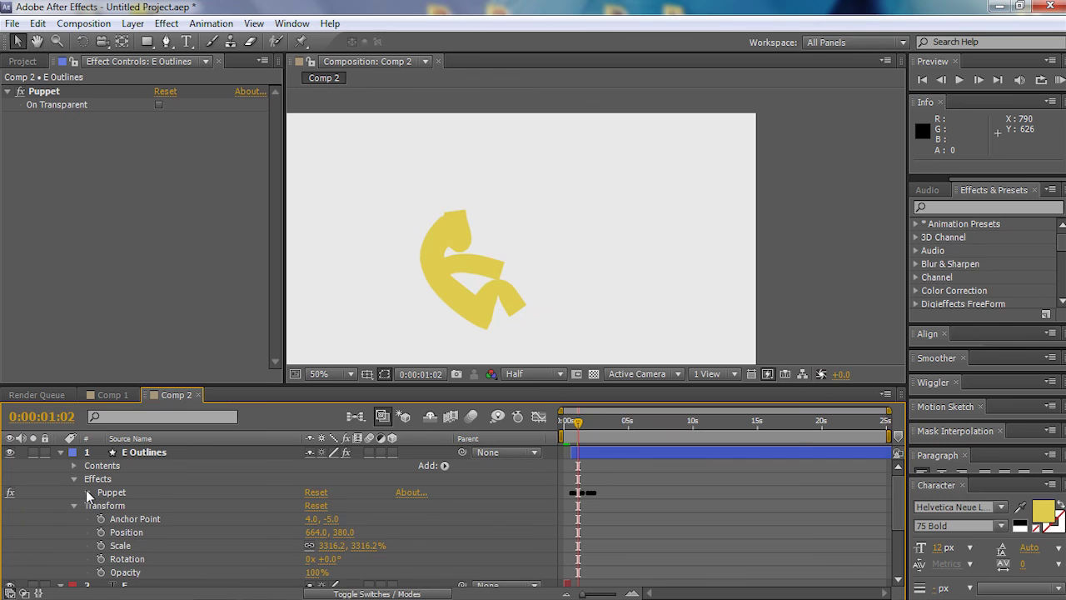
click(87, 492)
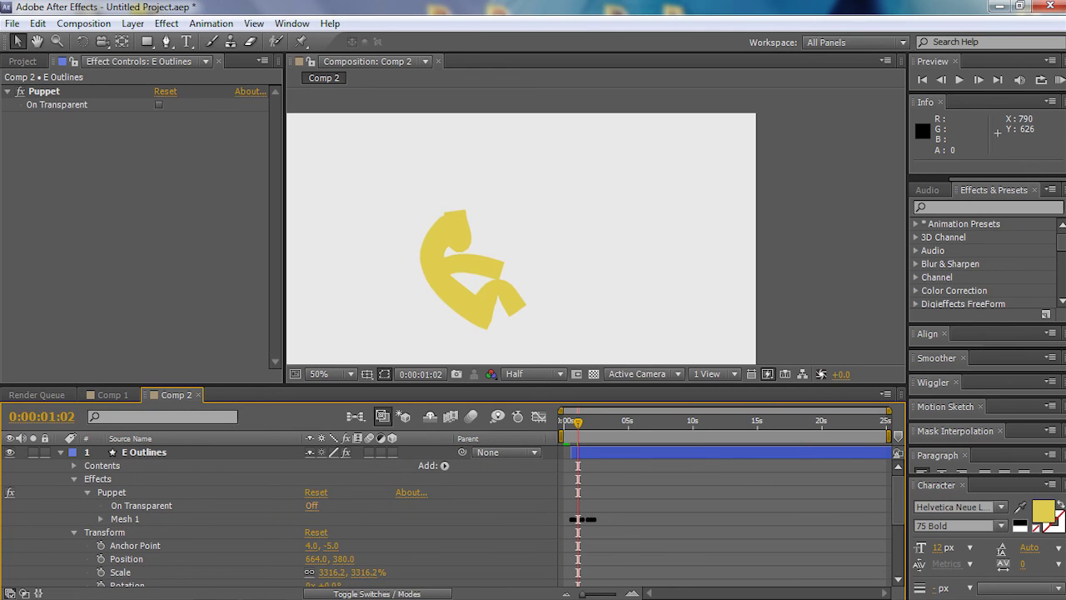
click(311, 505)
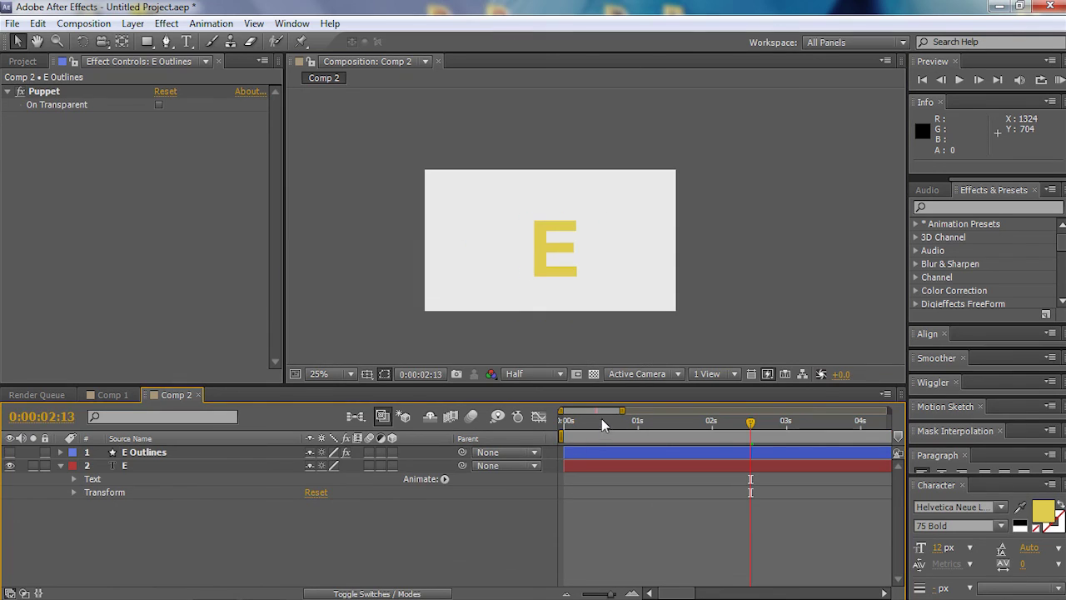
Trim the E text layer to end shortly after 1 second and move the E Outlines layer to start where it ends.
drag(601, 421, 564, 420)
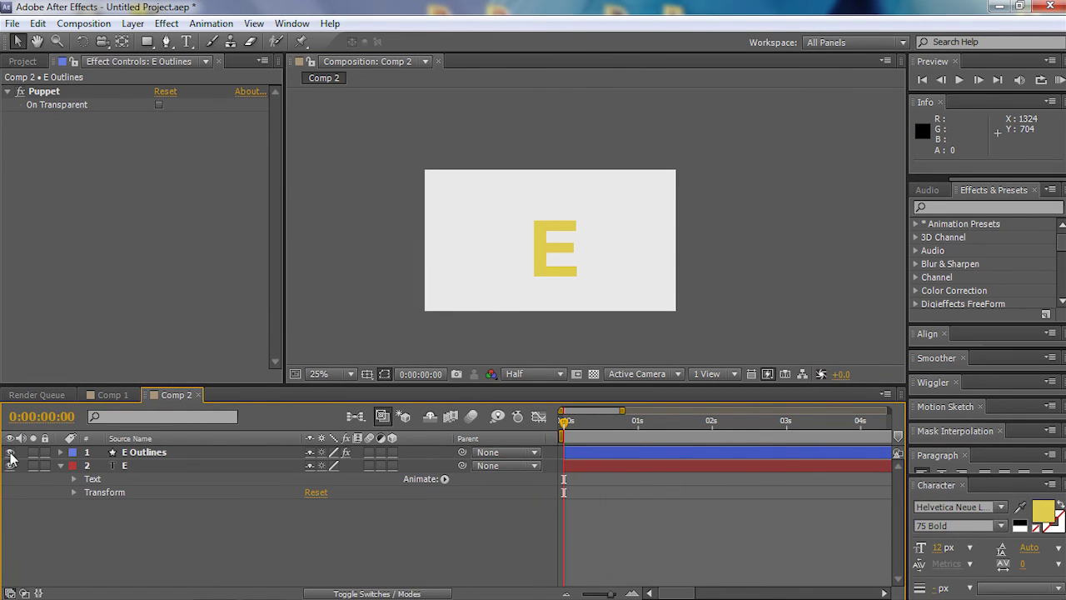
key(space)
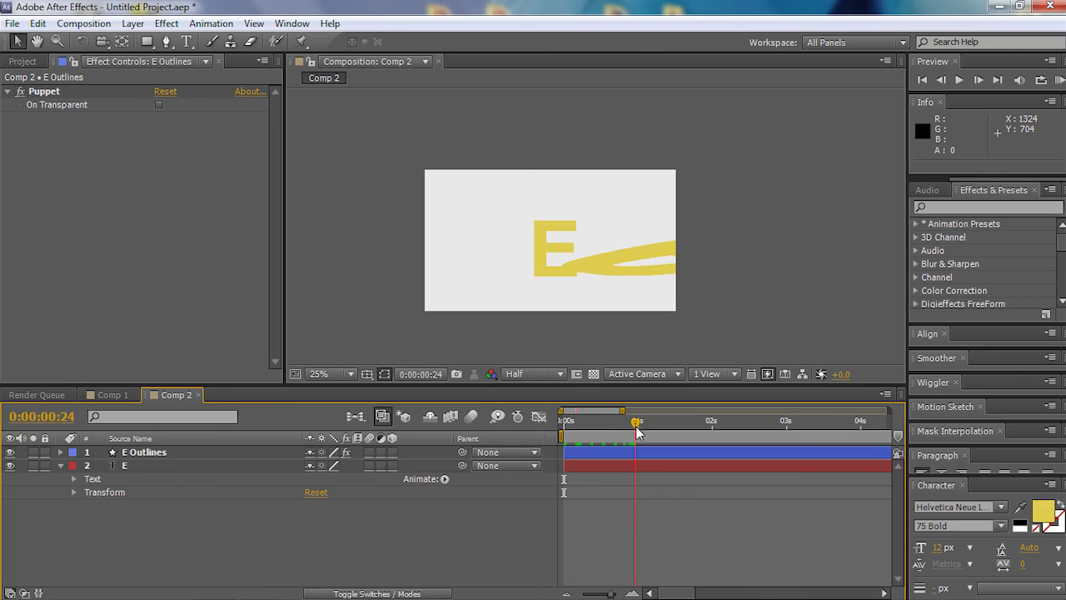
drag(609, 593, 565, 593)
drag(889, 464, 579, 465)
drag(588, 596, 614, 596)
drag(594, 455, 769, 454)
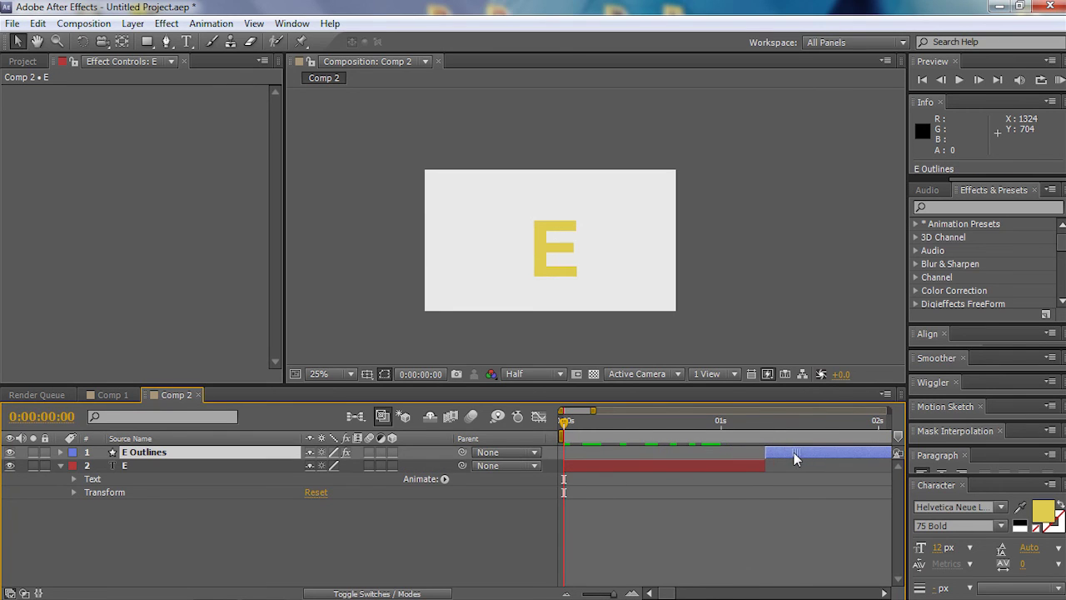
Keyframe the E text layer's Position to drop from above the frame at 0:00:00:00 to 664.0, 380.0 at 0:00:00:02.
click(694, 467)
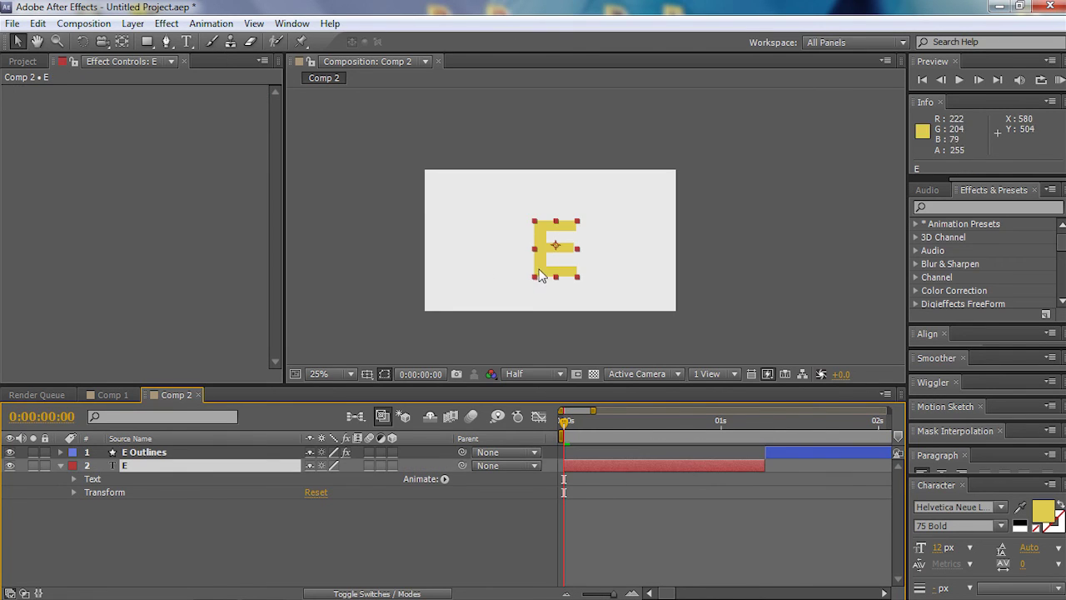
key(p)
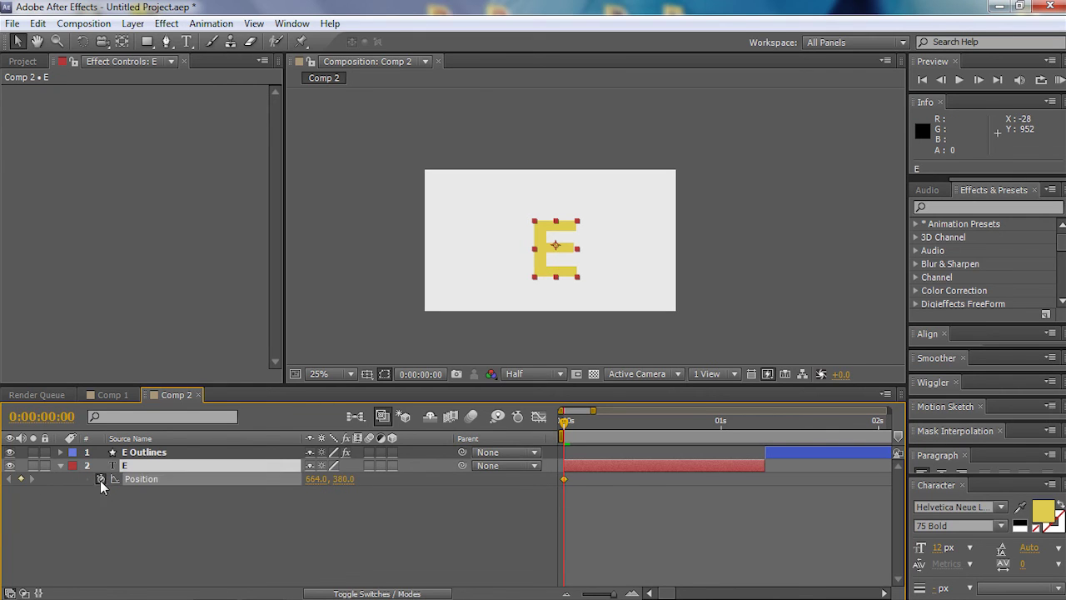
click(101, 478)
mouse_move(554, 276)
mouse_down()
mouse_move(556, 150)
mouse_move(557, 273)
mouse_up()
click(575, 421)
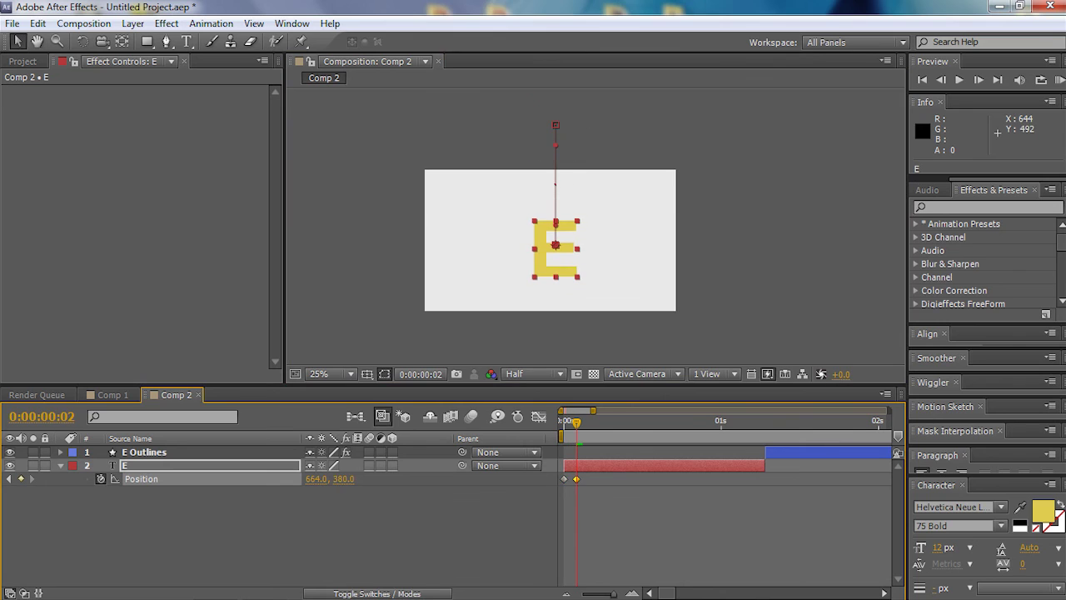
Place the E text layer's middle Position and Scale keyframes at 0:00:00:03 and preview the drop from the start.
drag(591, 239, 590, 233)
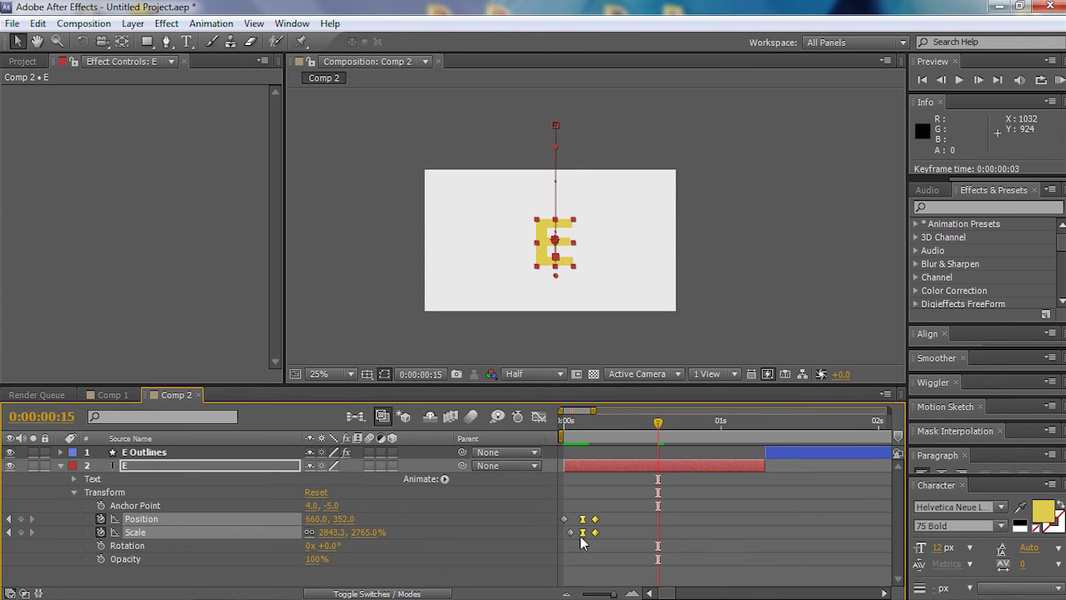
click(564, 422)
key(space)
click(657, 355)
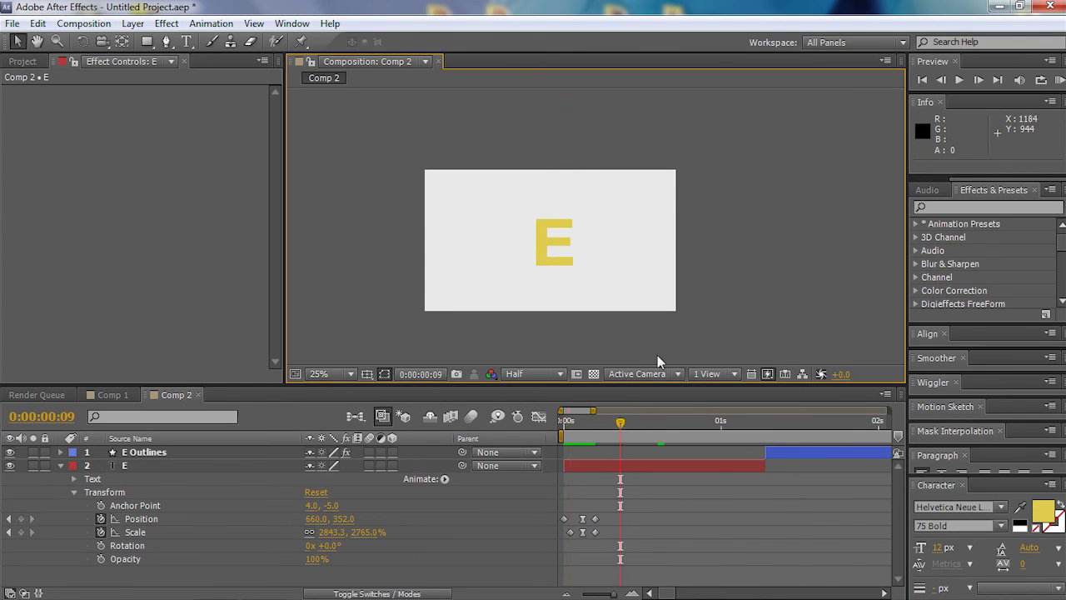
At 0:00:00:03, adjust the squashed E text layer's landing position slightly and preview the whole animation from the start.
drag(581, 445, 582, 451)
click(583, 506)
click(583, 546)
drag(575, 549, 587, 514)
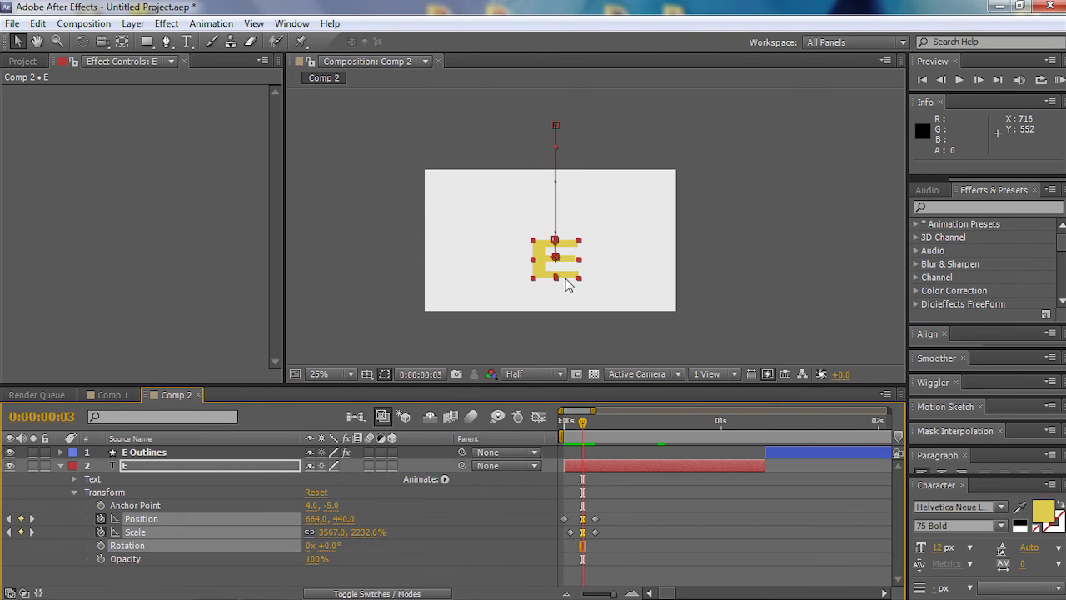
drag(565, 278, 564, 260)
key(space)
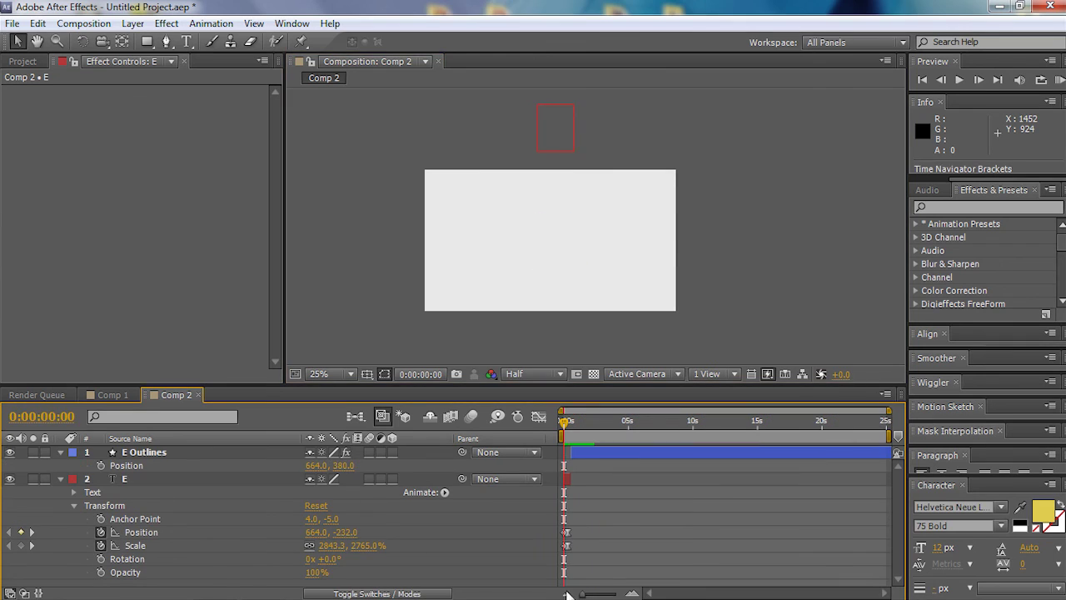
key(space)
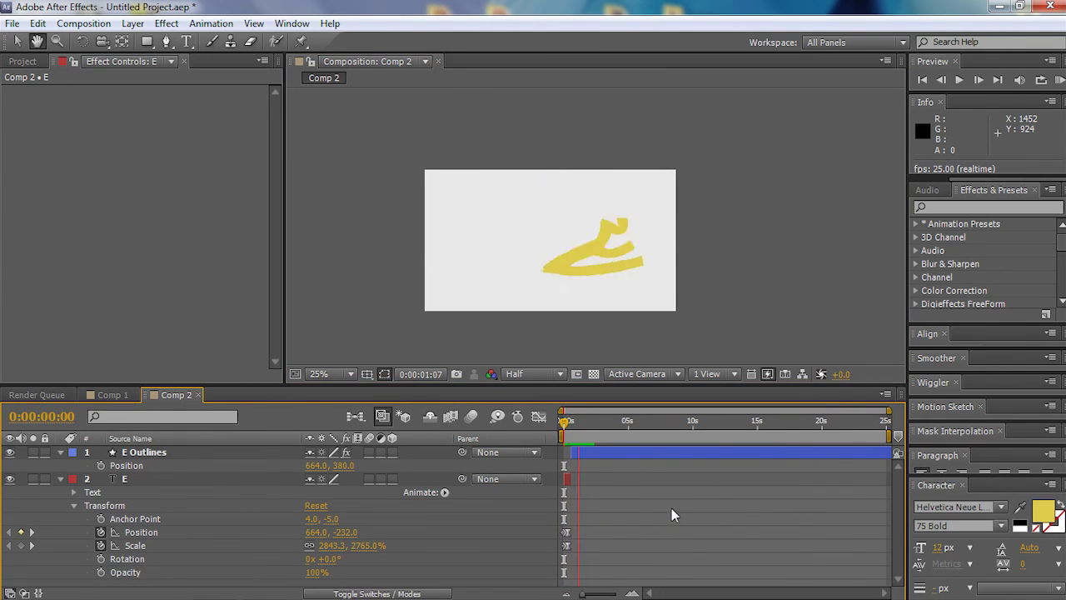
key(space)
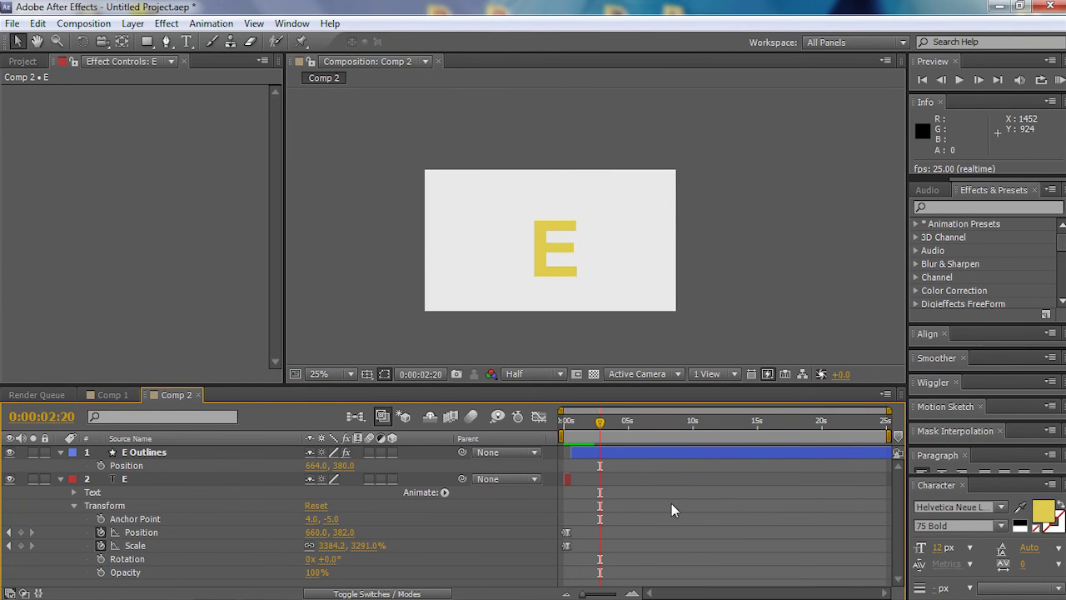